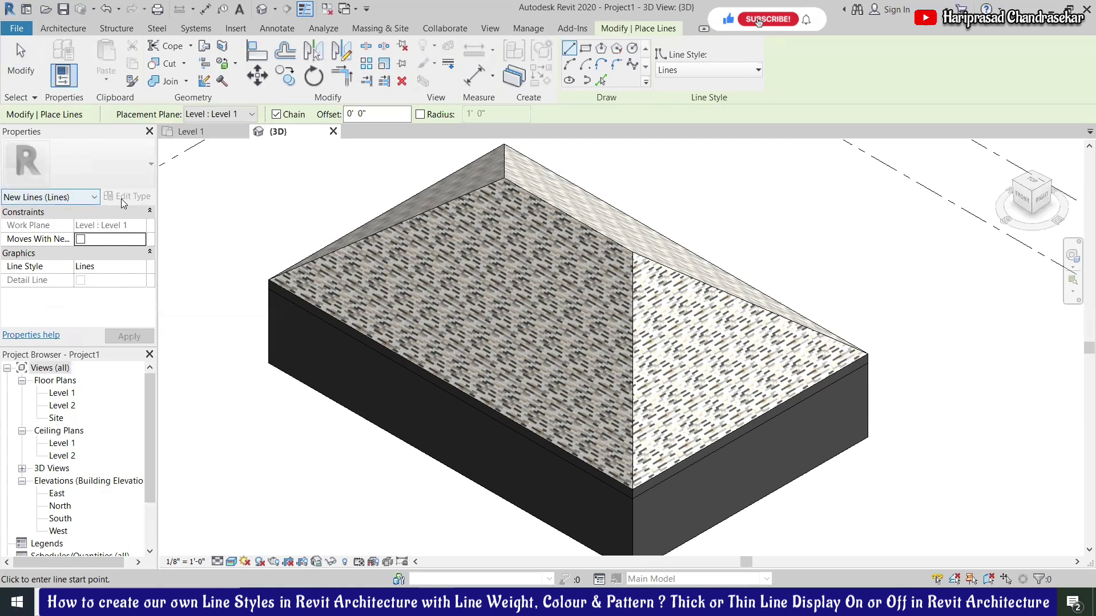
Review the Line Style list, leave it on Lines, and go to the Manage tab.
left_click(685, 70)
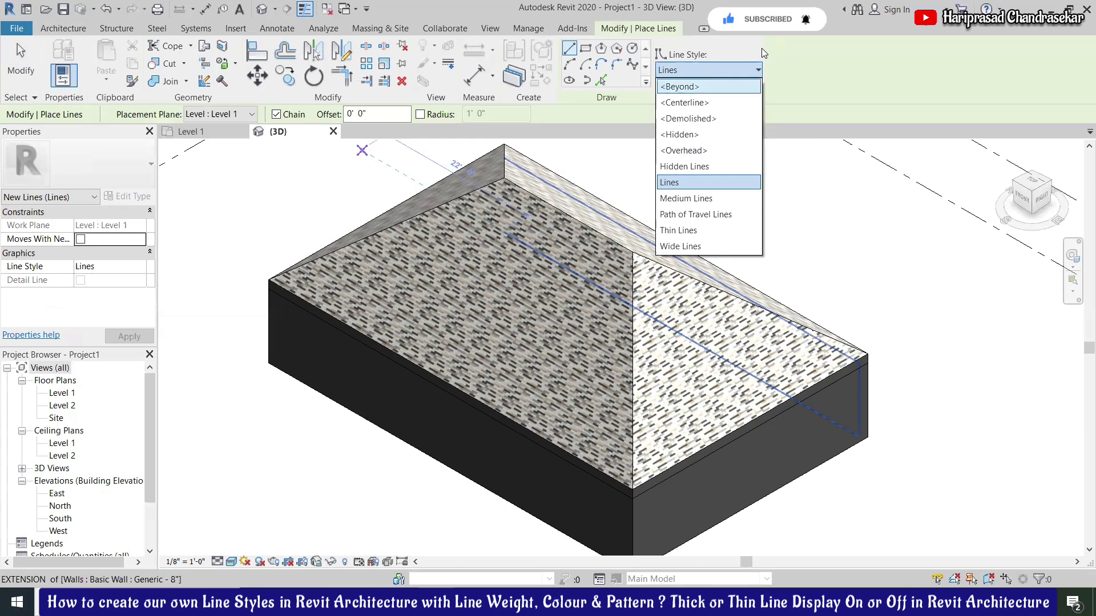
key("Escape")
key("Escape")
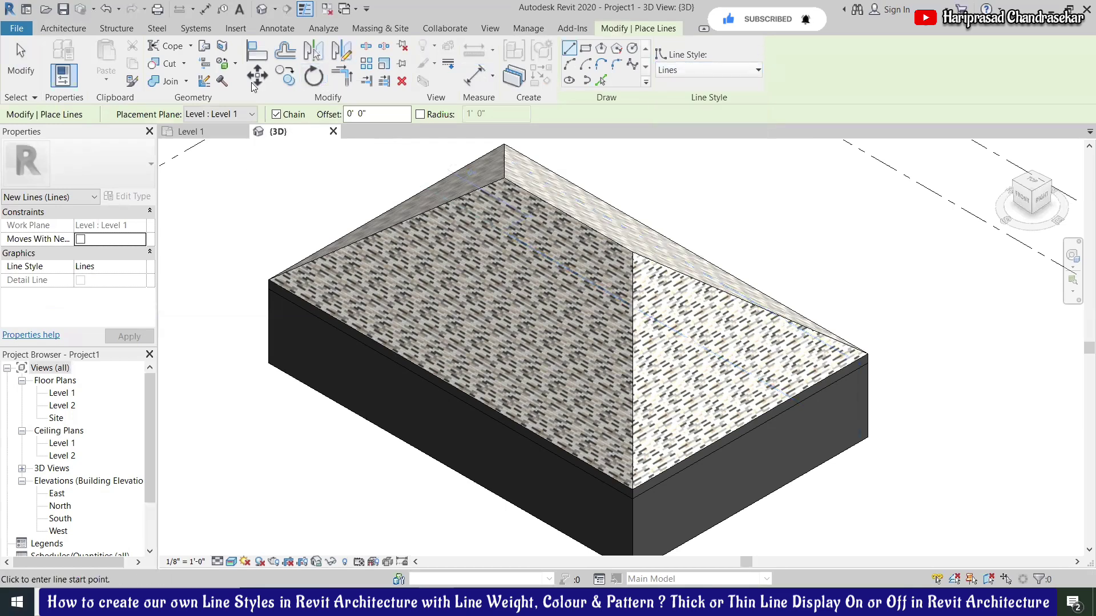
left_click(528, 28)
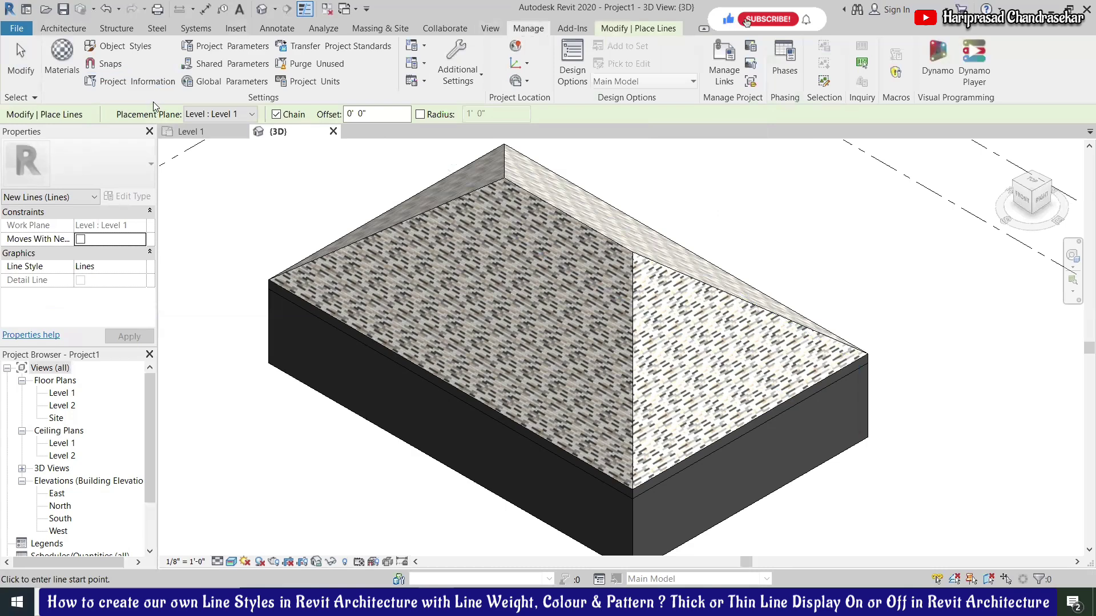
Open Line Styles from Additional Settings and expand the Lines category.
left_click(457, 69)
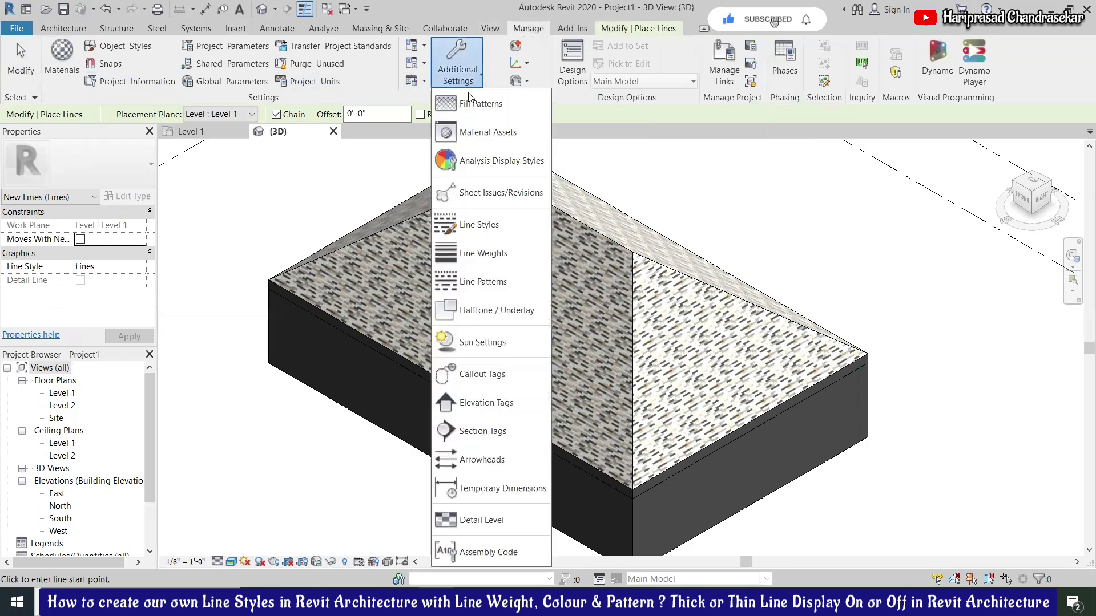
left_click(481, 224)
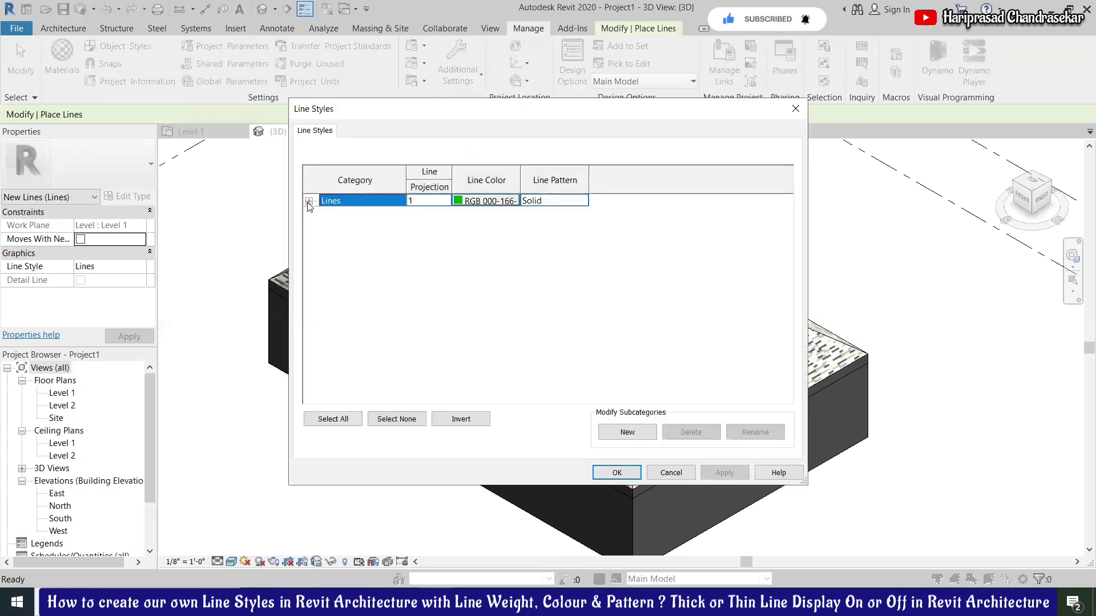
left_click(310, 202)
scroll(369, 257, "down", 2)
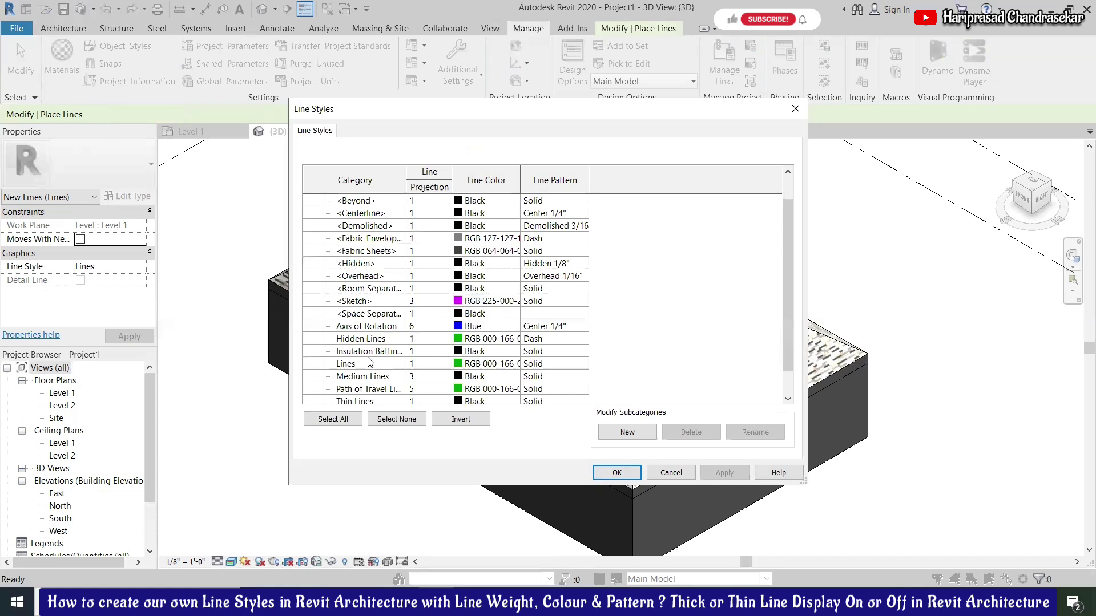
scroll(368, 301, "down", 2)
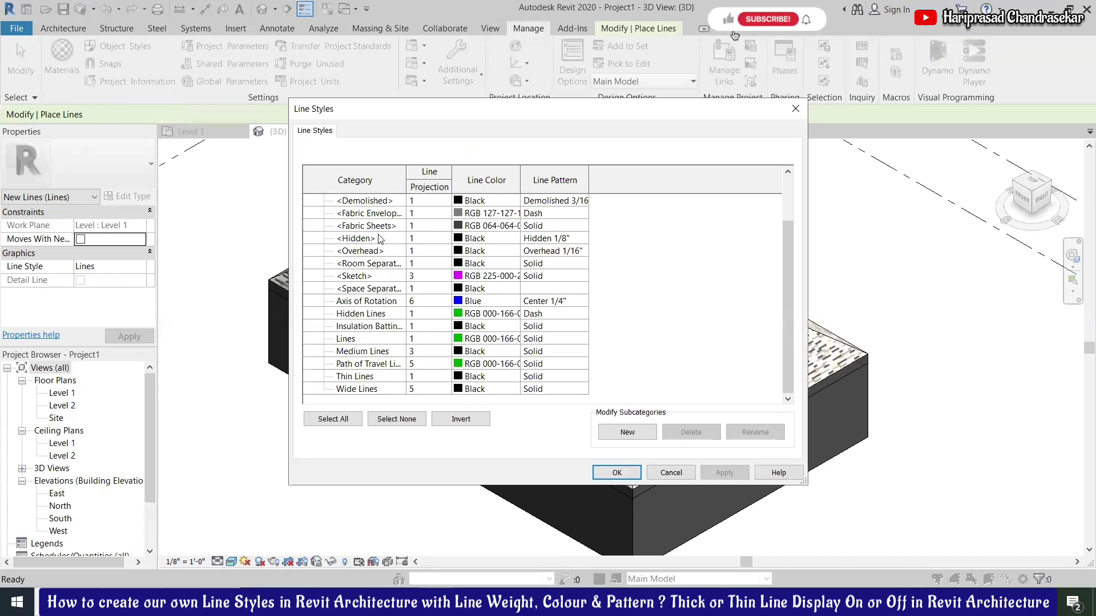
scroll(378, 325, "up", 2)
scroll(378, 256, "up", 2)
scroll(377, 240, "down", 2)
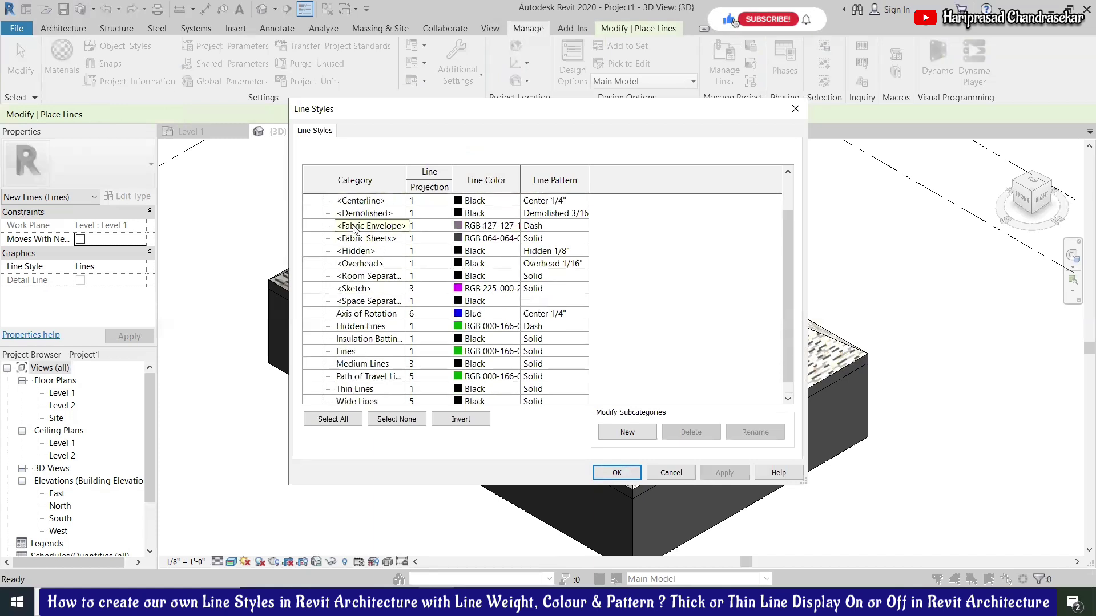
scroll(368, 274, "down", 2)
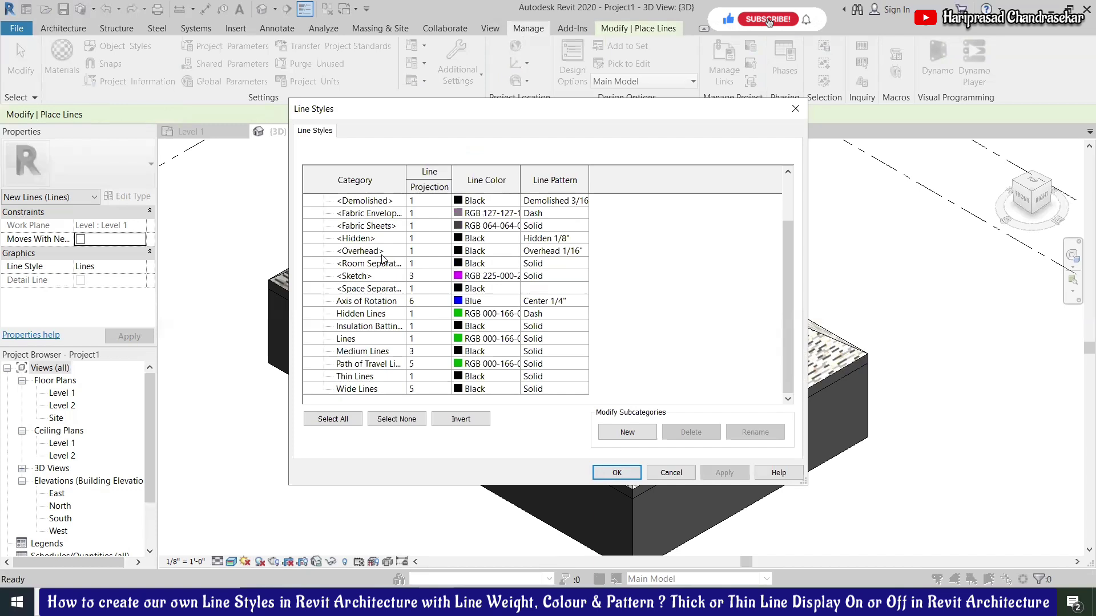
scroll(382, 257, "up", 2)
scroll(382, 257, "up", 2)
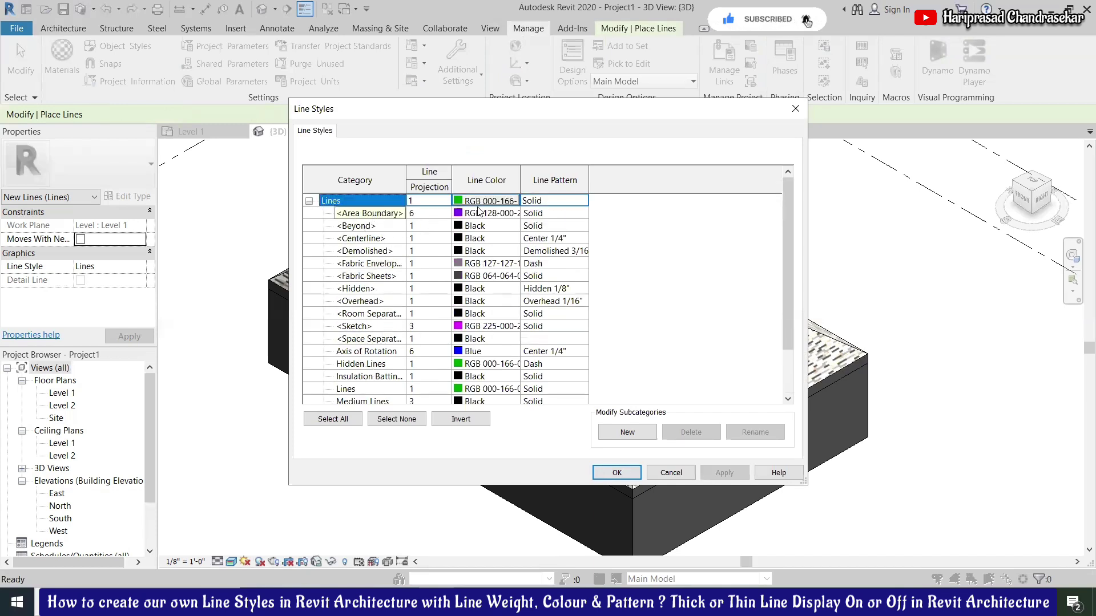
Create a 'New Line Style' subcategory under Lines.
left_click(628, 431)
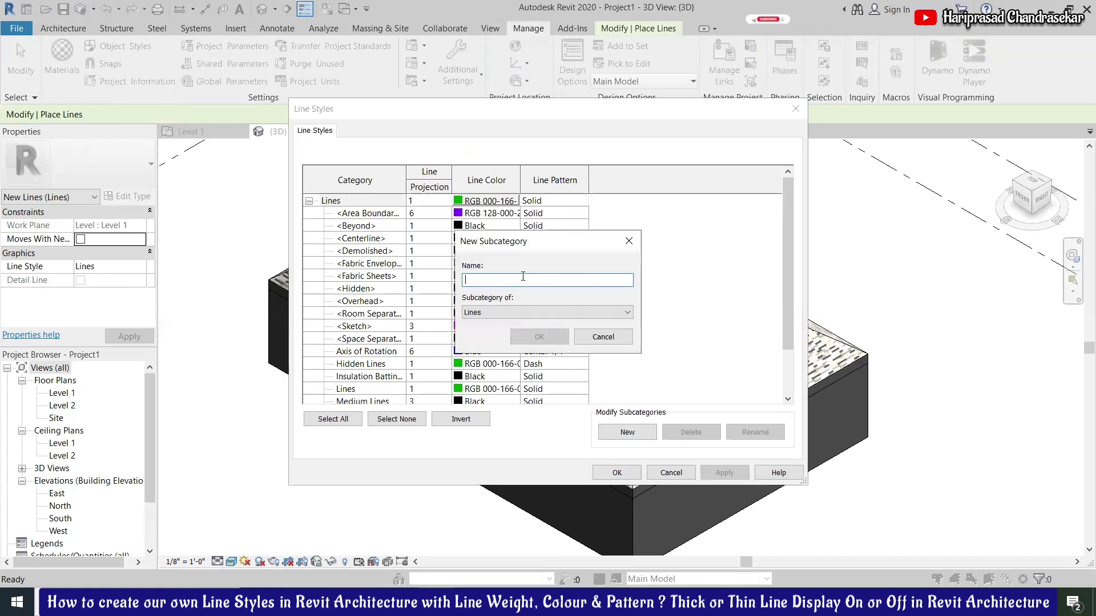
type("New Line Style")
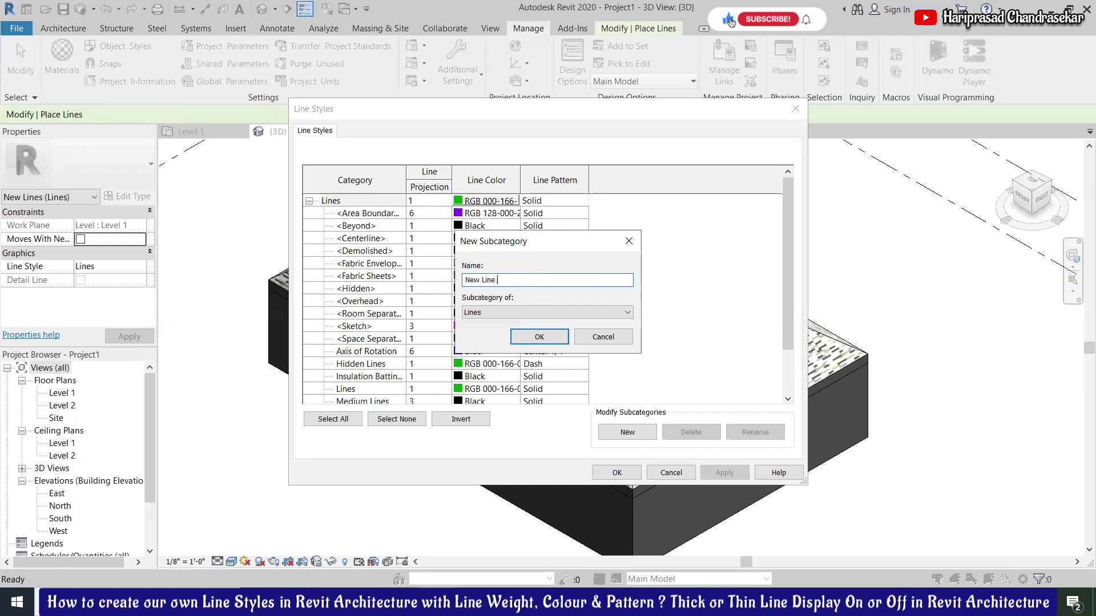
left_click(531, 312)
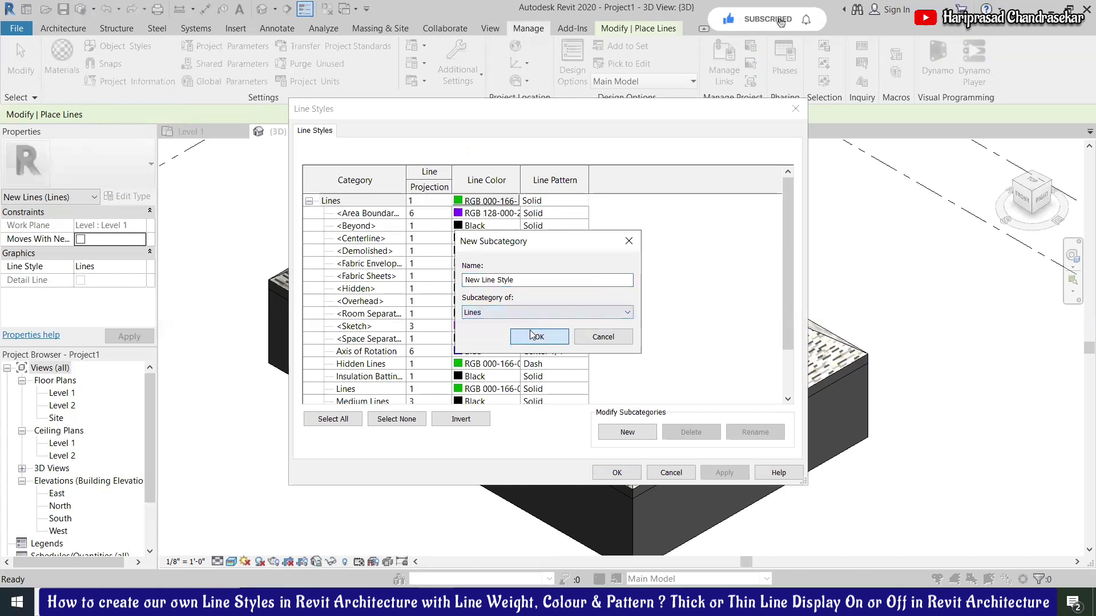
left_click(539, 336)
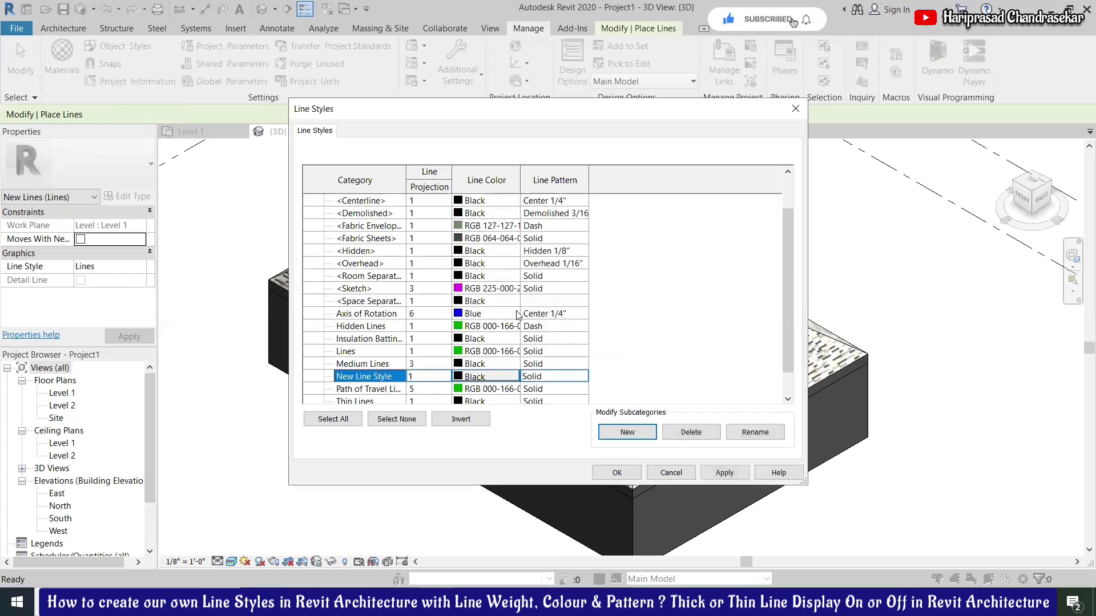
Give New Line Style line weight 3 and a yellow colour.
left_click(435, 378)
left_click(445, 377)
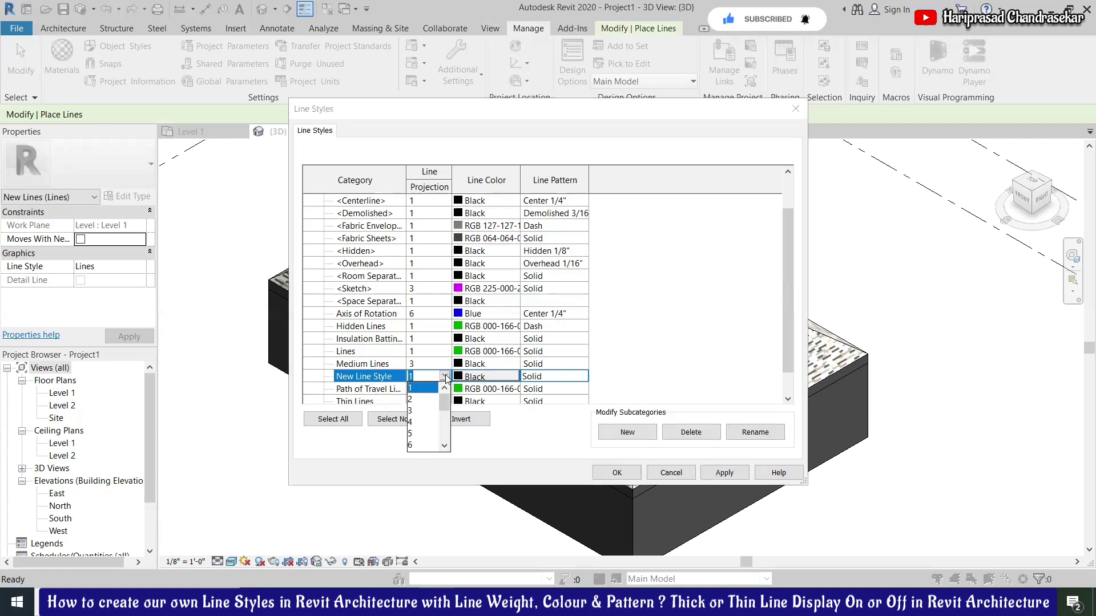
left_click(414, 412)
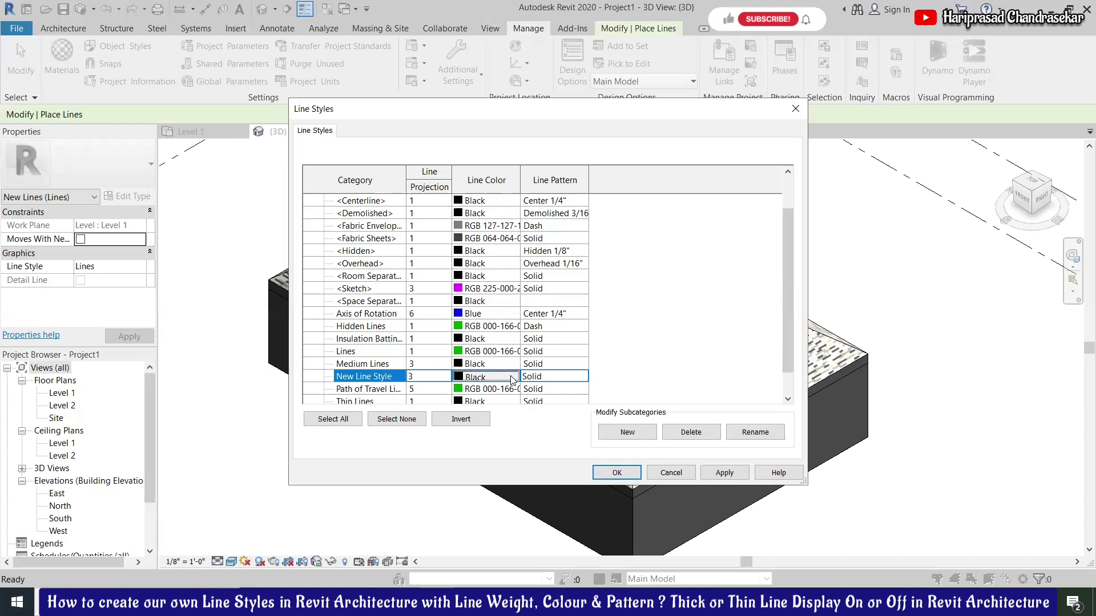
left_click(514, 377)
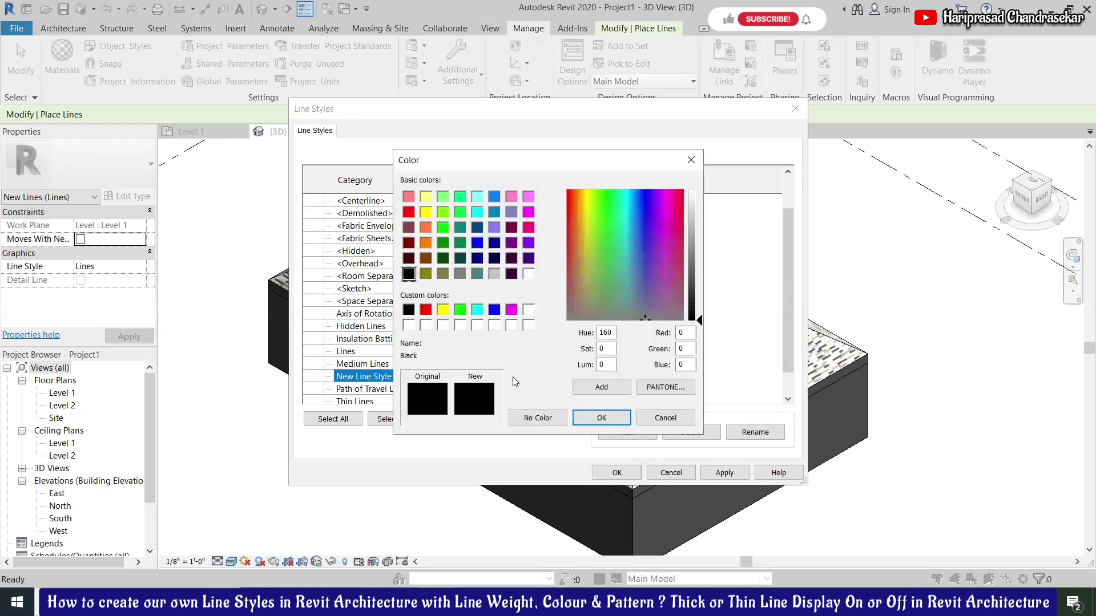
left_click(443, 311)
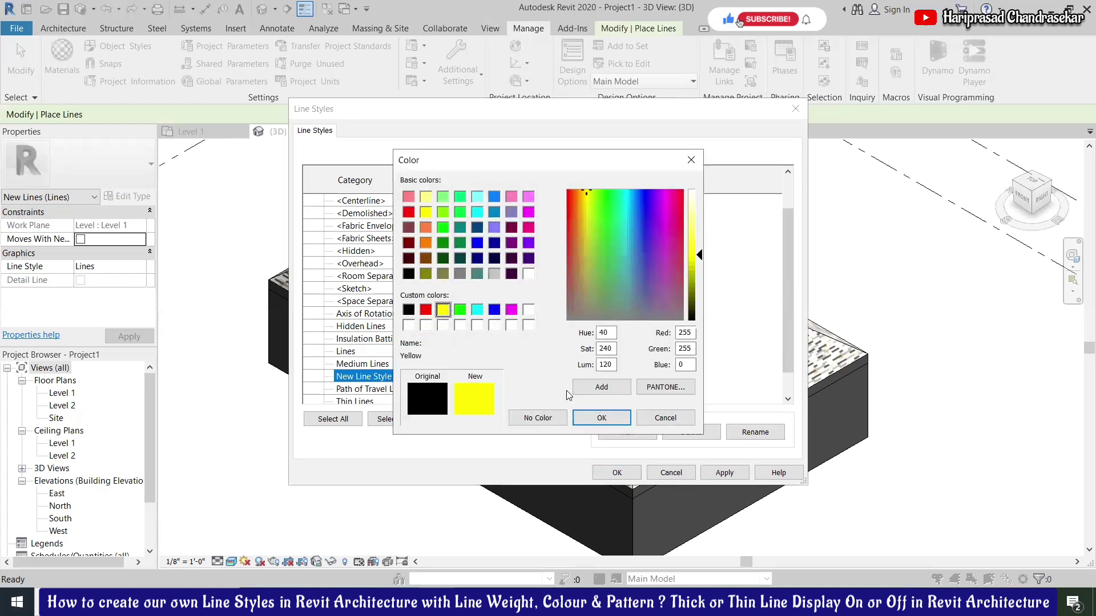
left_click(602, 418)
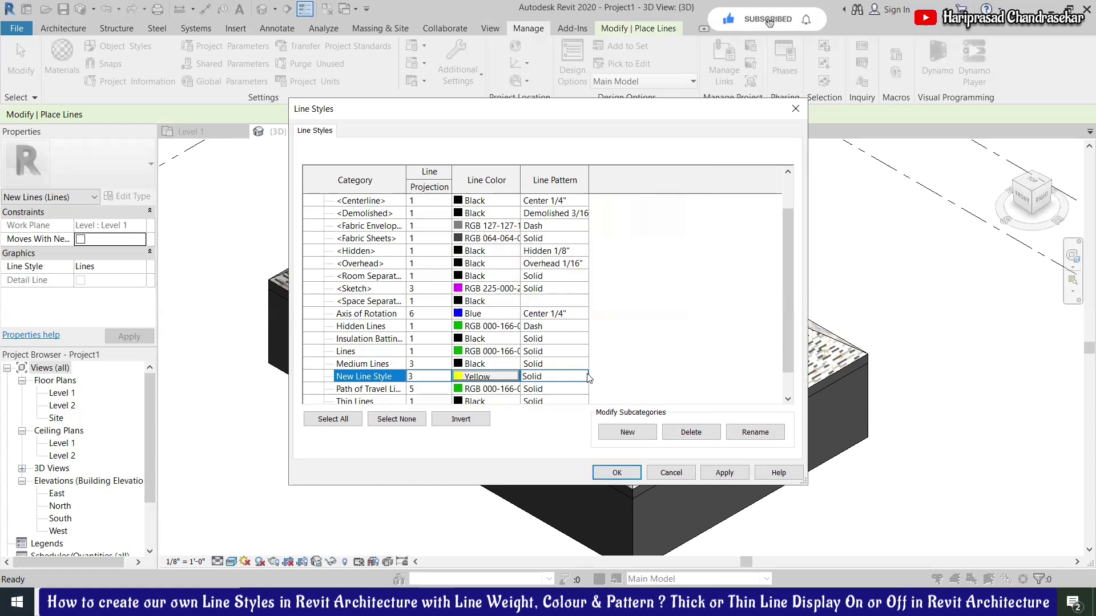
Set New Line Style's pattern to Dash and close Line Styles with OK.
left_click(555, 377)
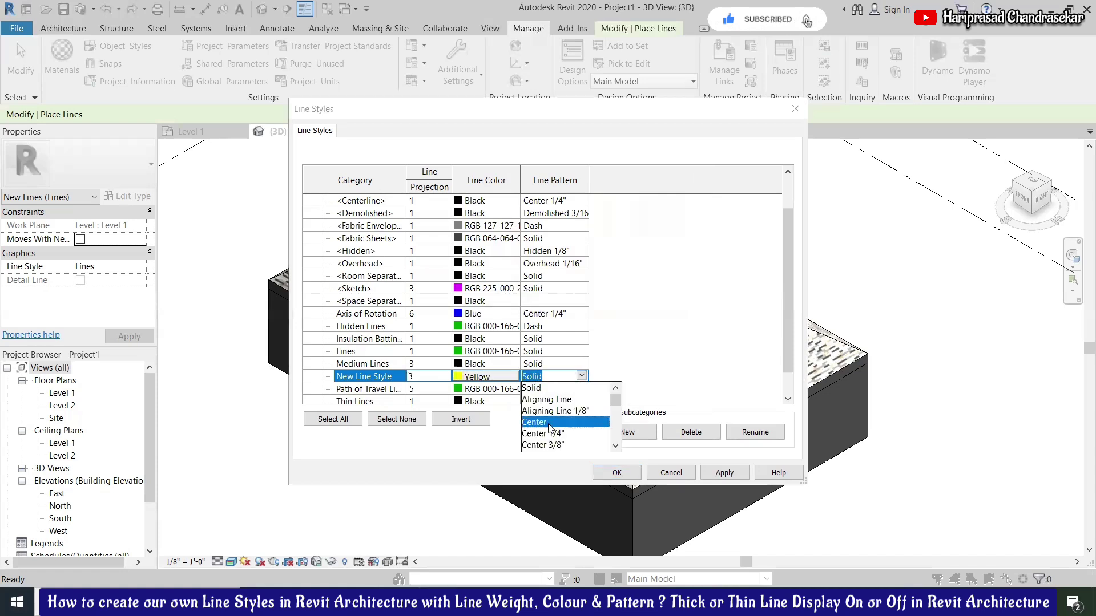
left_click(535, 422)
left_click(582, 377)
scroll(557, 419, "down", 2)
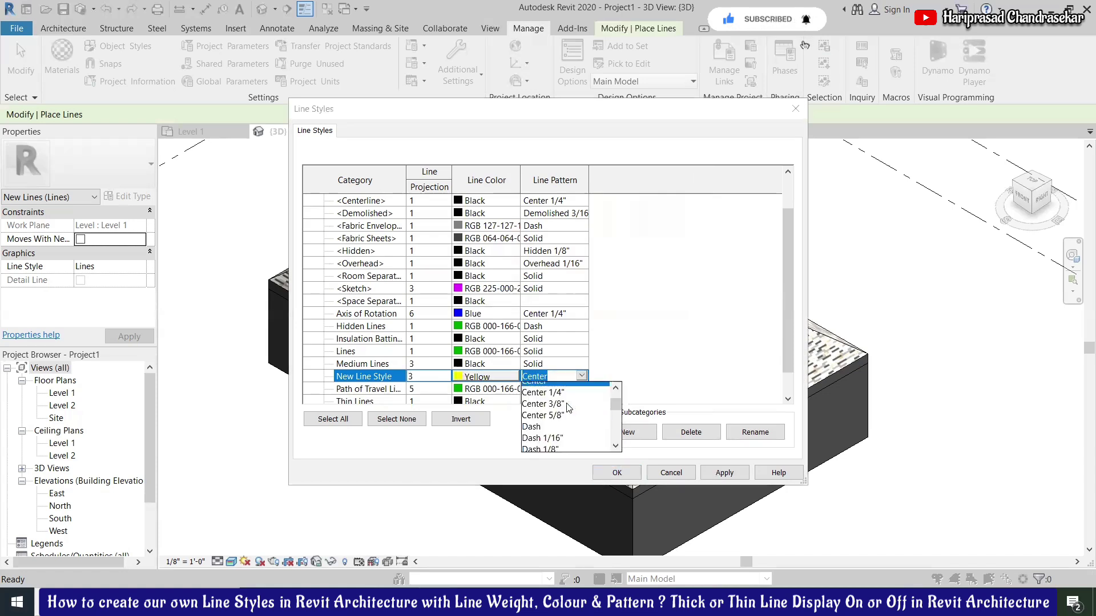
left_click(545, 401)
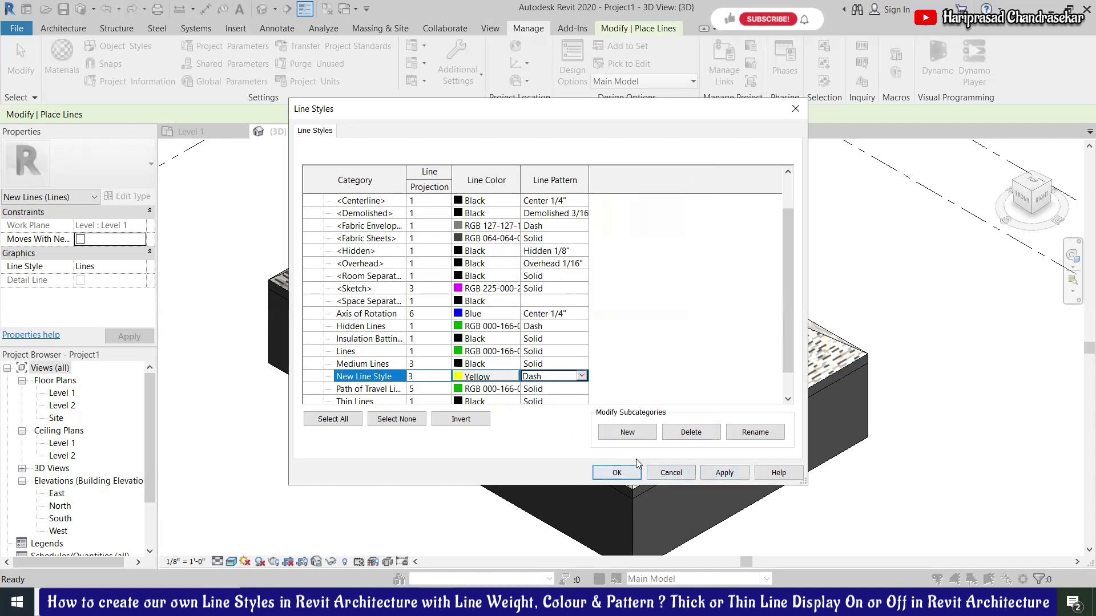
left_click(616, 472)
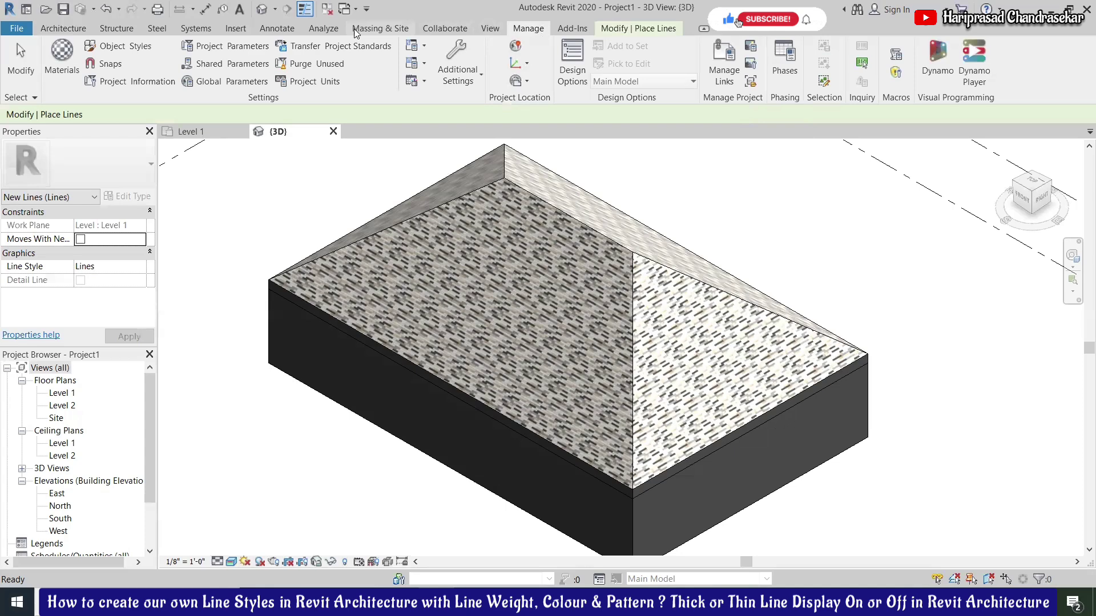
Choose New Line Style as the style for drawing lines.
left_click(645, 27)
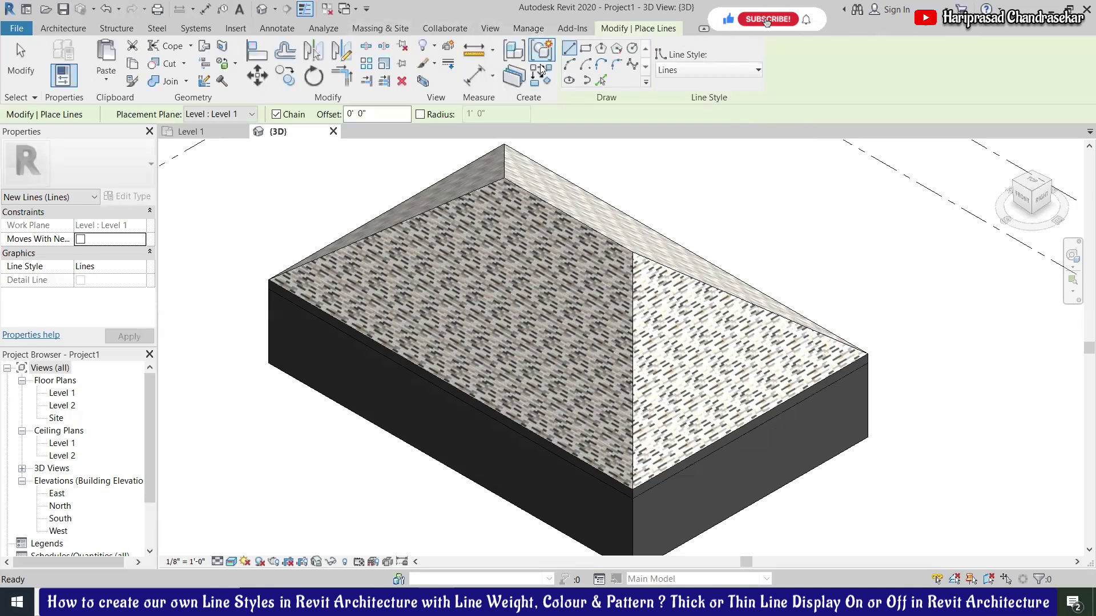
left_click(694, 70)
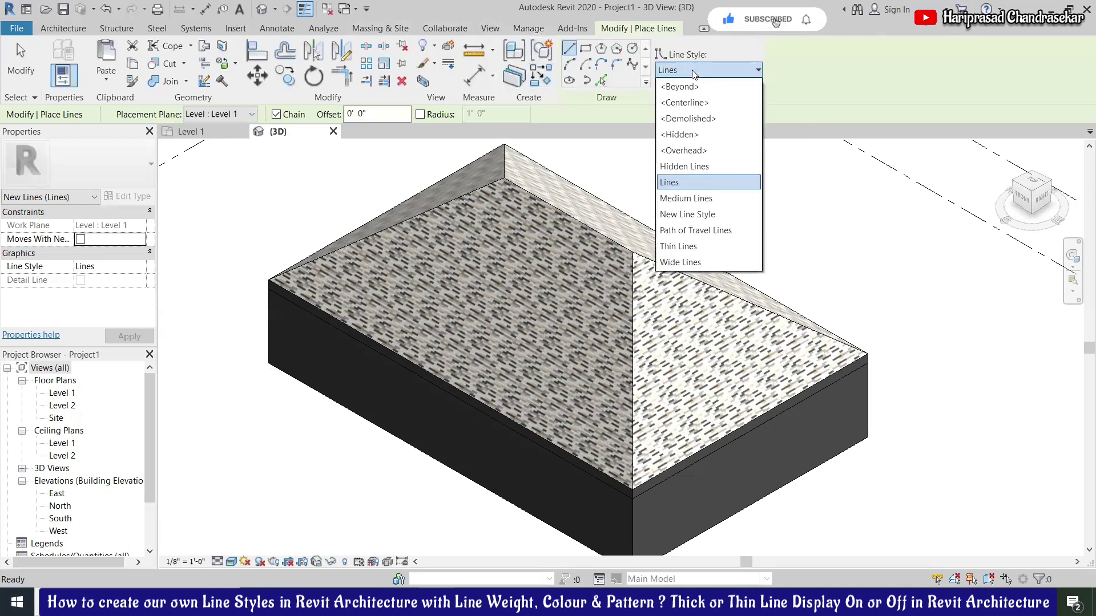
left_click(687, 214)
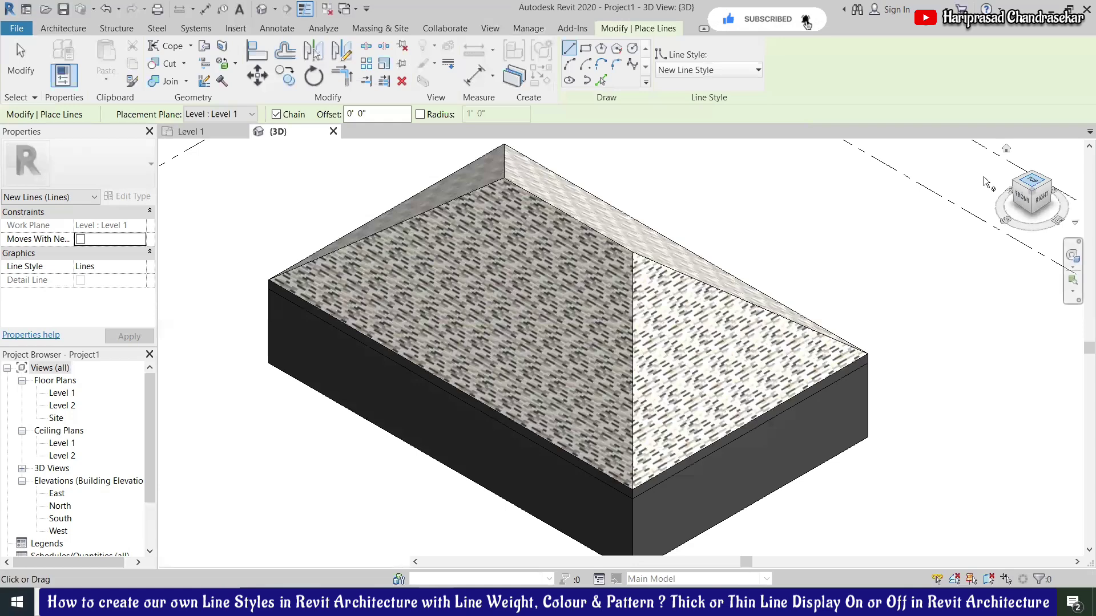
From the Top view, draw a rectangle enclosing the building.
left_click(1035, 185)
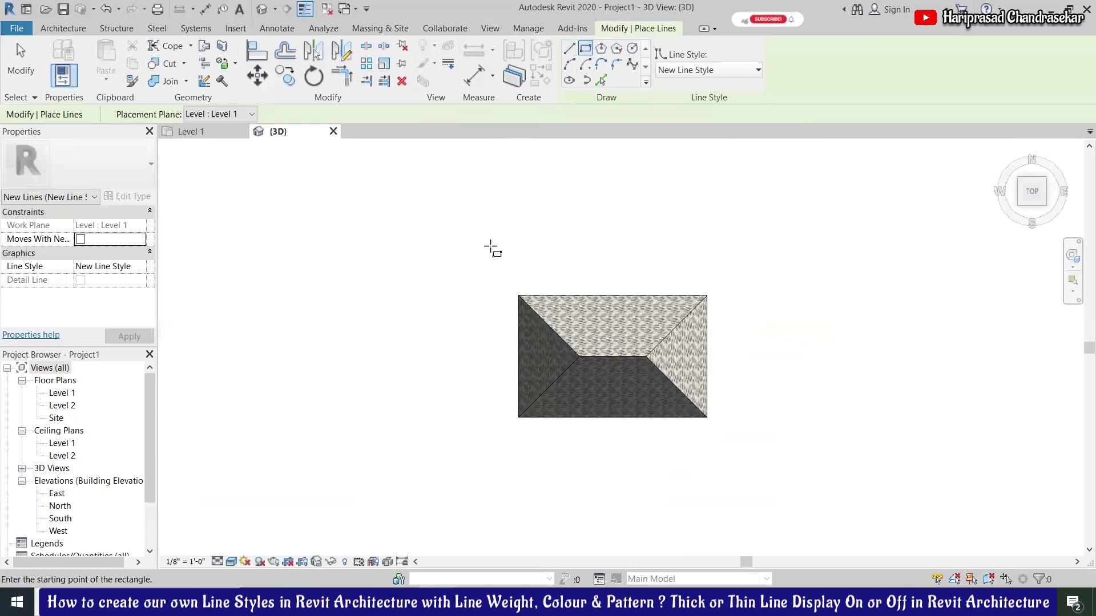
left_click(502, 248)
left_click(769, 452)
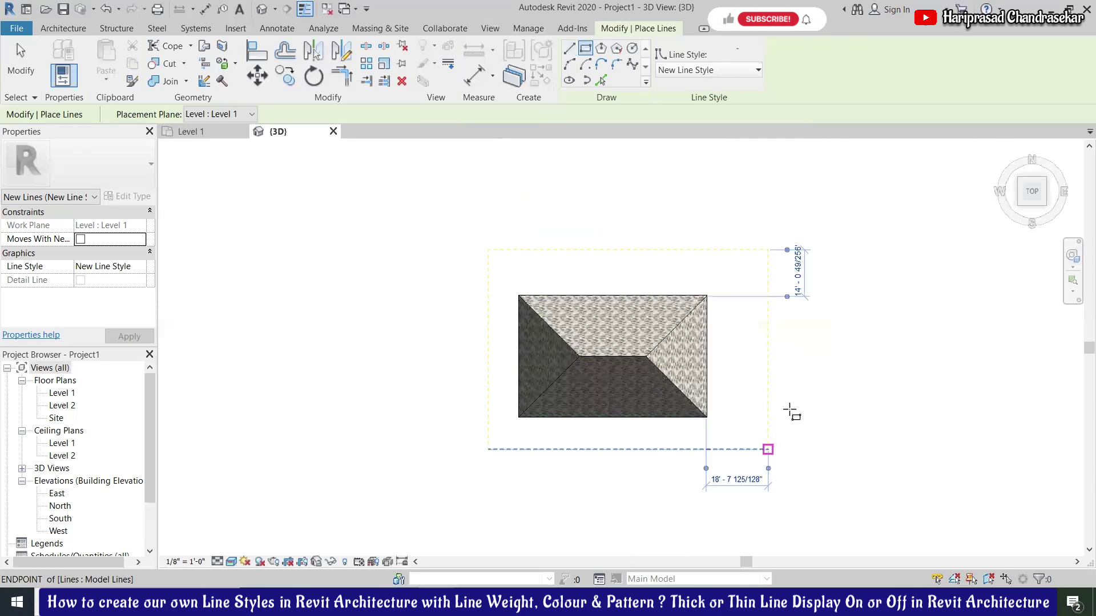
key("Escape")
key("Escape")
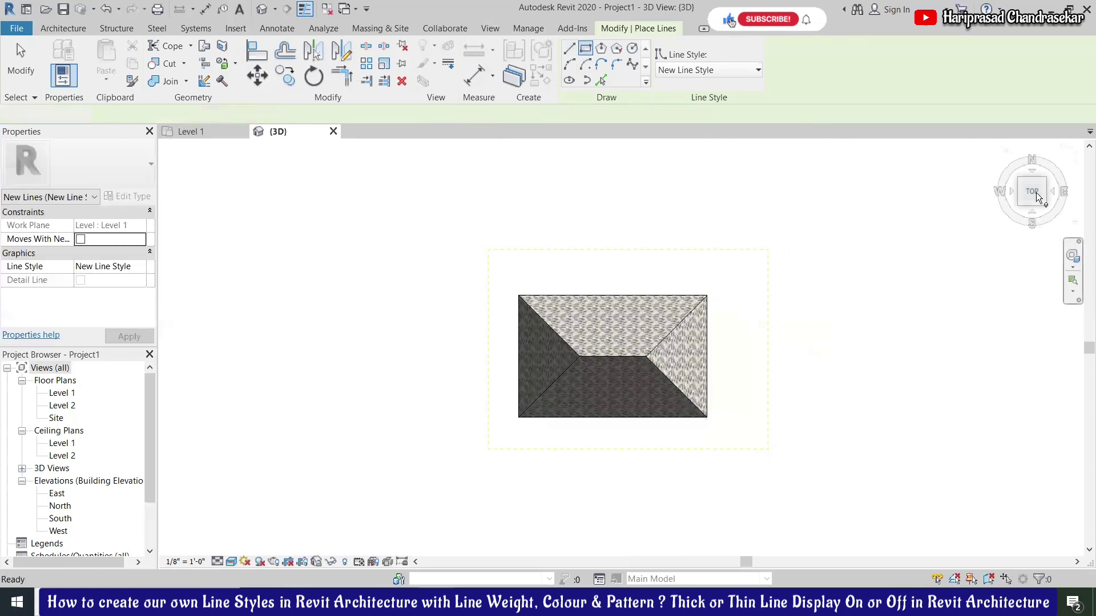
key("Escape")
Orbit back to an angled 3D view and open Manage's Additional Settings list.
middle_click_drag(806, 335, 771, 402, "shift")
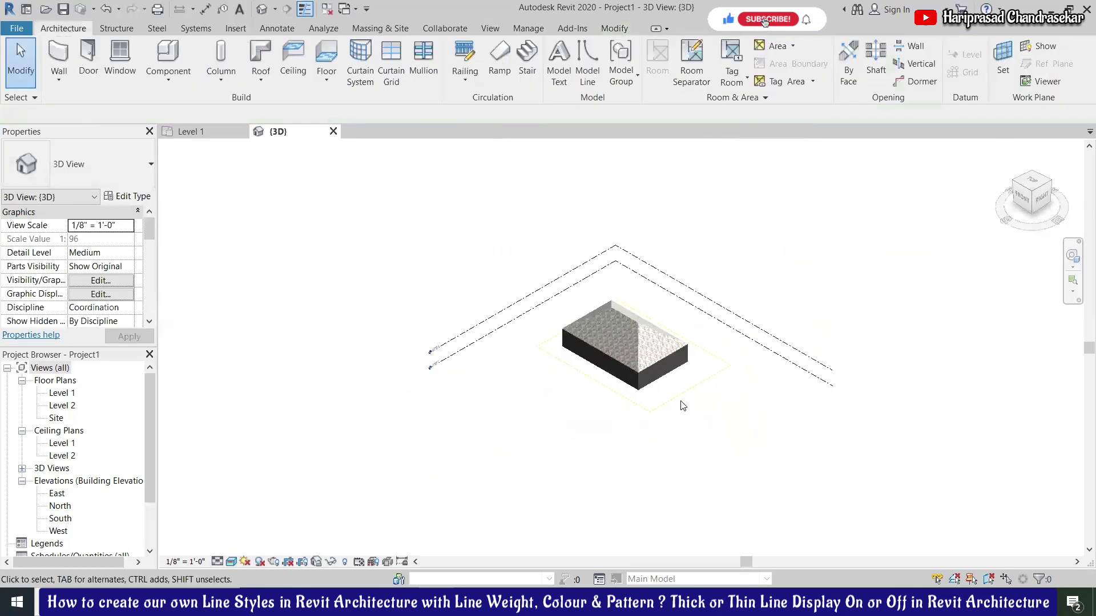
scroll(770, 403, "up", 2)
scroll(775, 416, "up", 2)
scroll(780, 428, "up", 2)
scroll(780, 428, "down", 4)
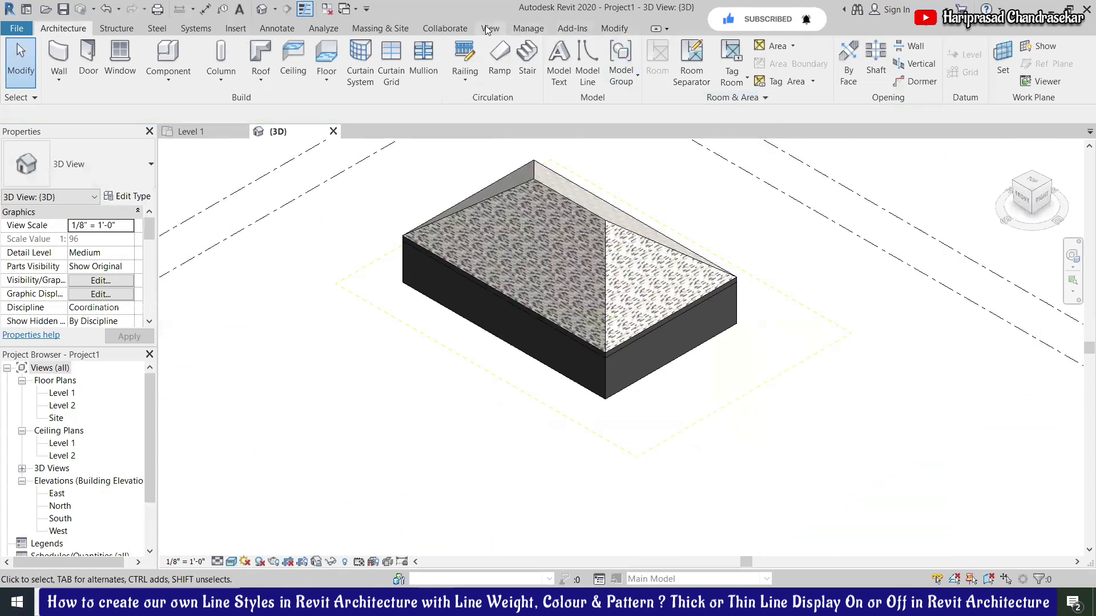
left_click(527, 28)
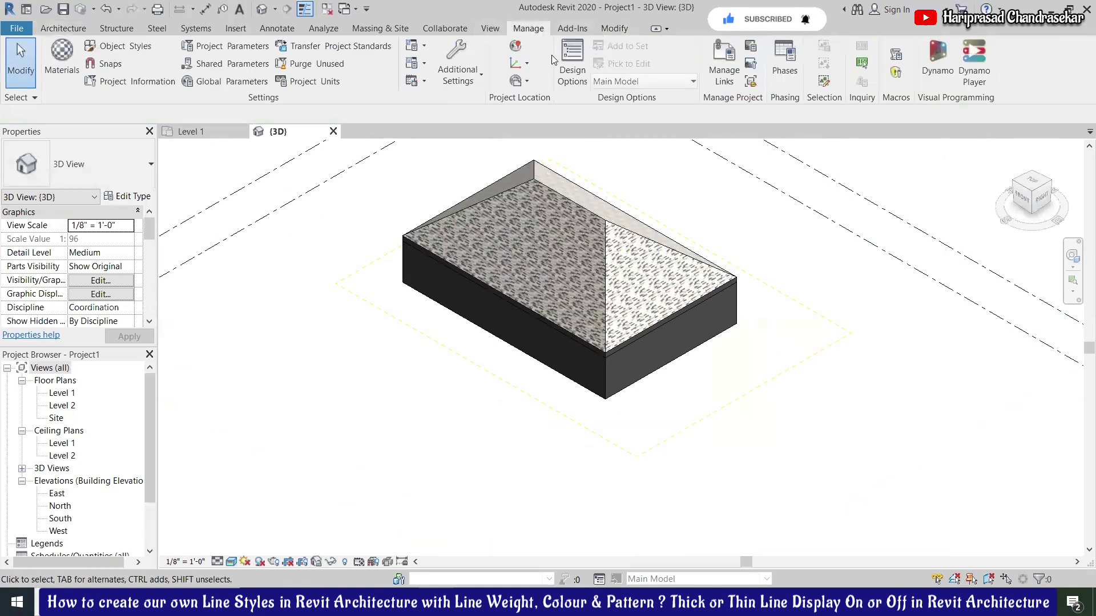
left_click(469, 86)
Change New Line Style's colour to red in Line Styles and close the dialog.
left_click(484, 225)
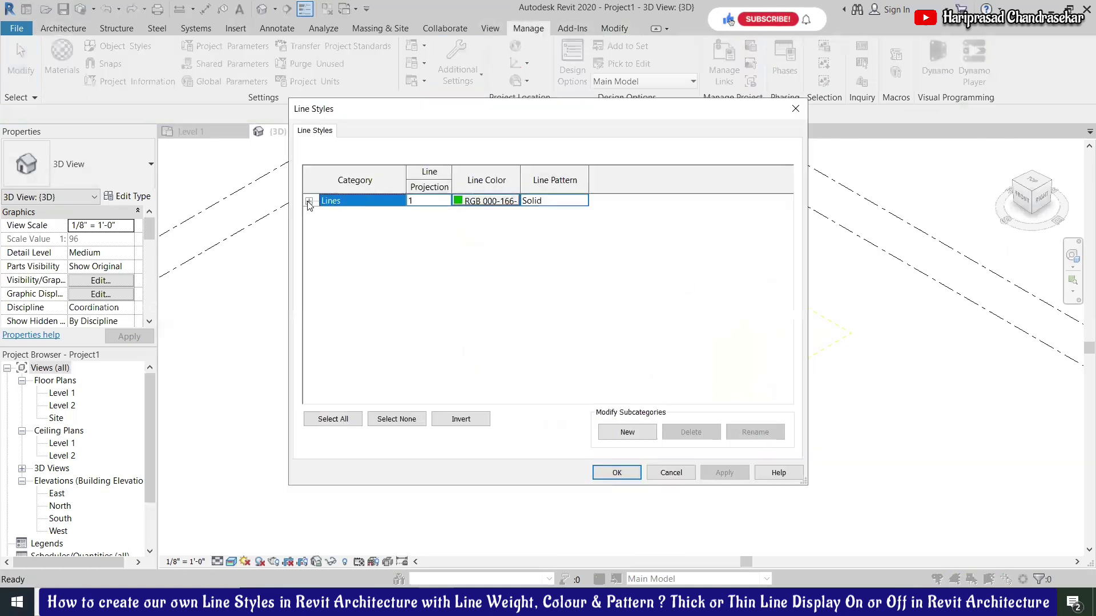
left_click(310, 203)
scroll(378, 326, "down", 3)
scroll(376, 334, "down", 3)
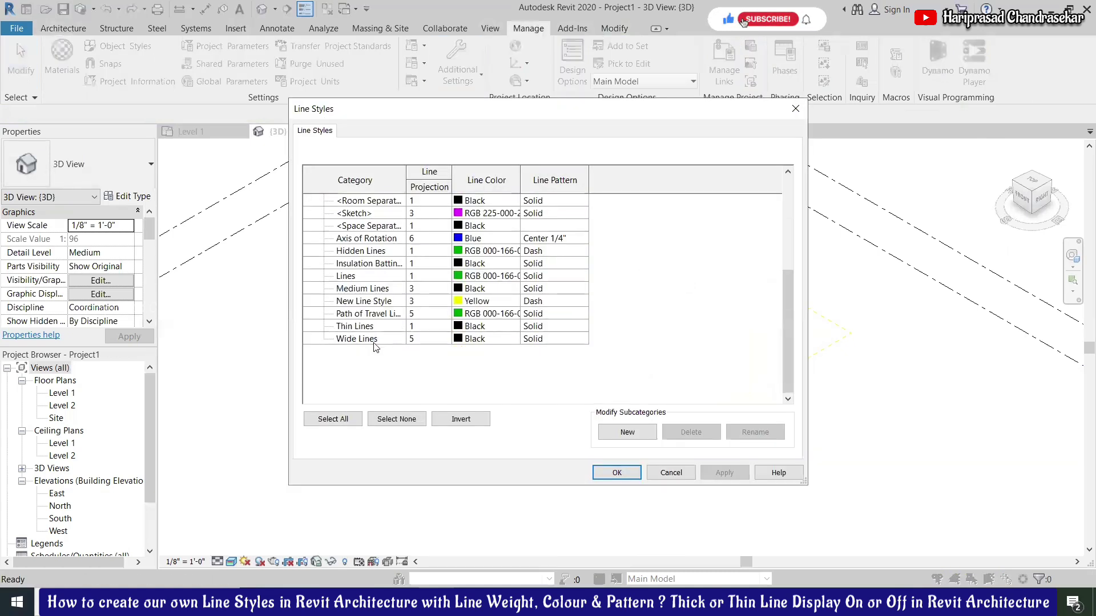
left_click(382, 301)
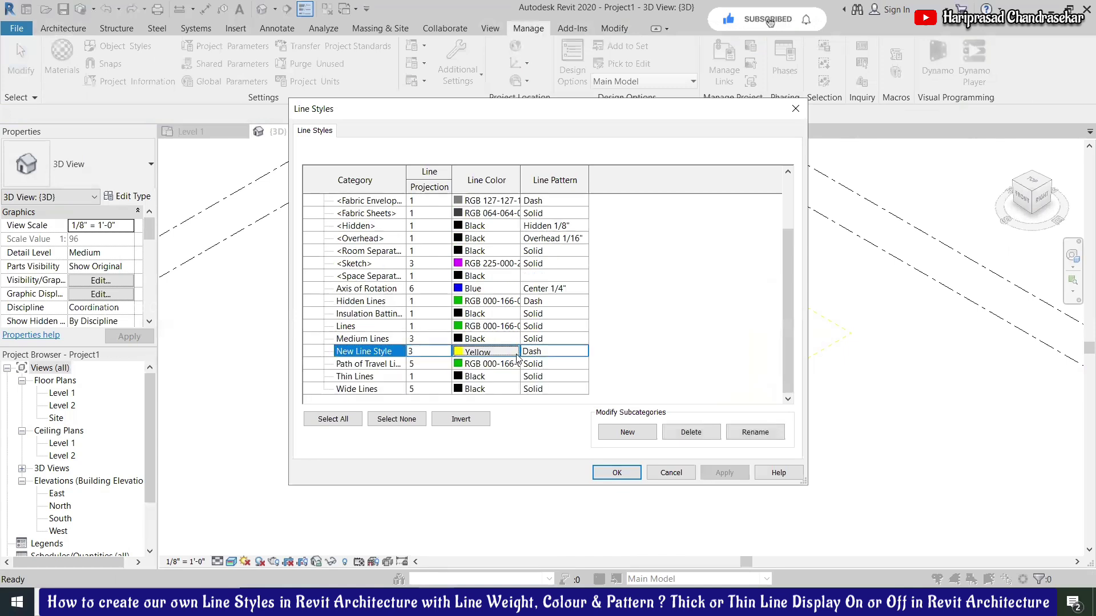
left_click(517, 353)
left_click(426, 309)
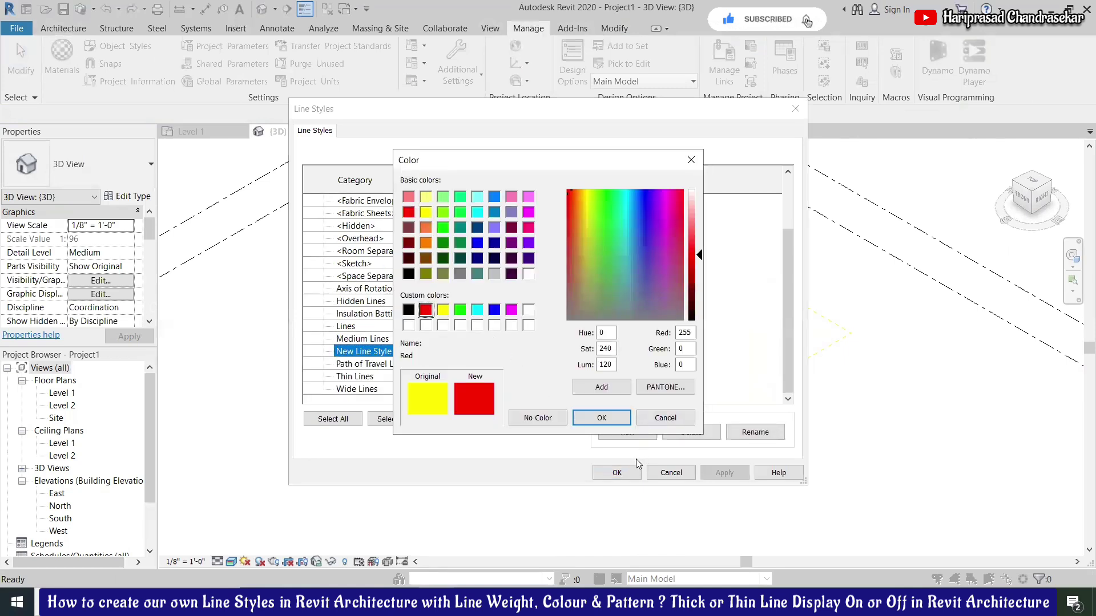
left_click(603, 418)
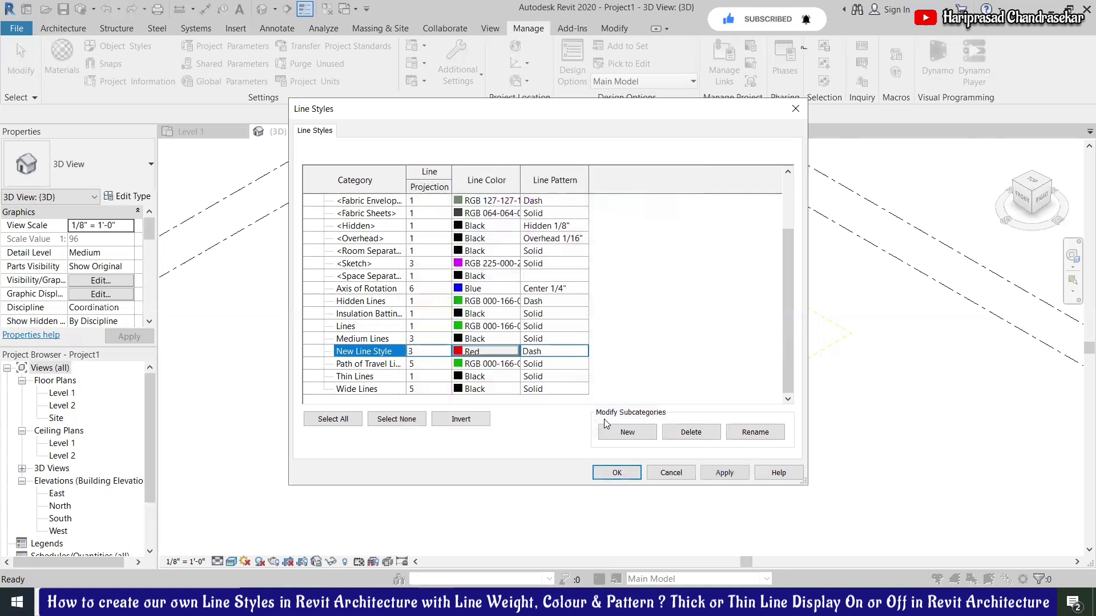
left_click(615, 471)
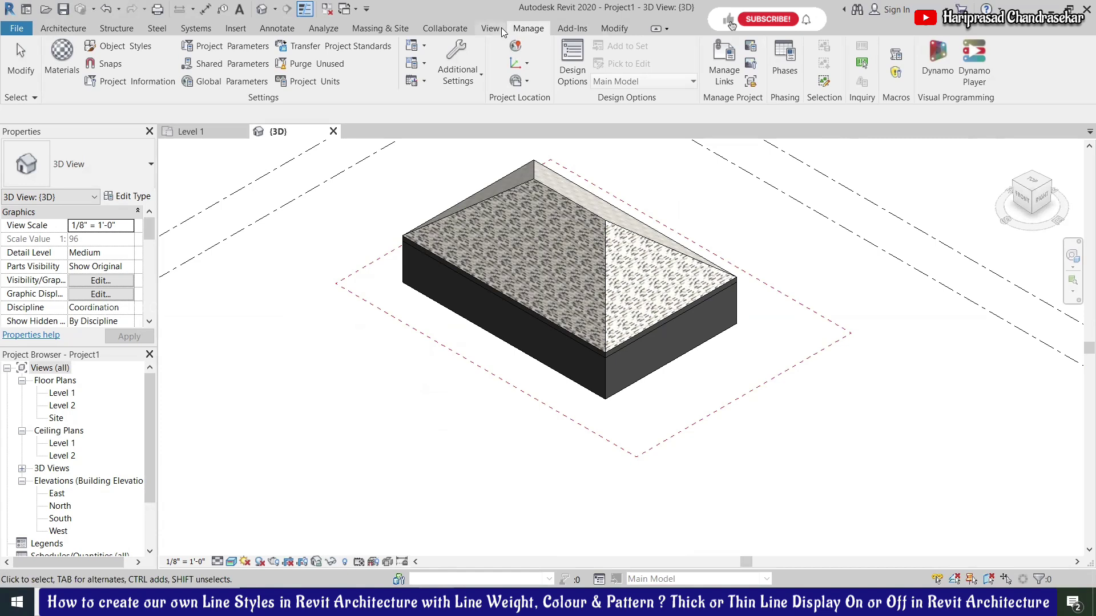
Reopen Line Styles, check New Line Style is weight 3, red and dashed, then close.
left_click(457, 74)
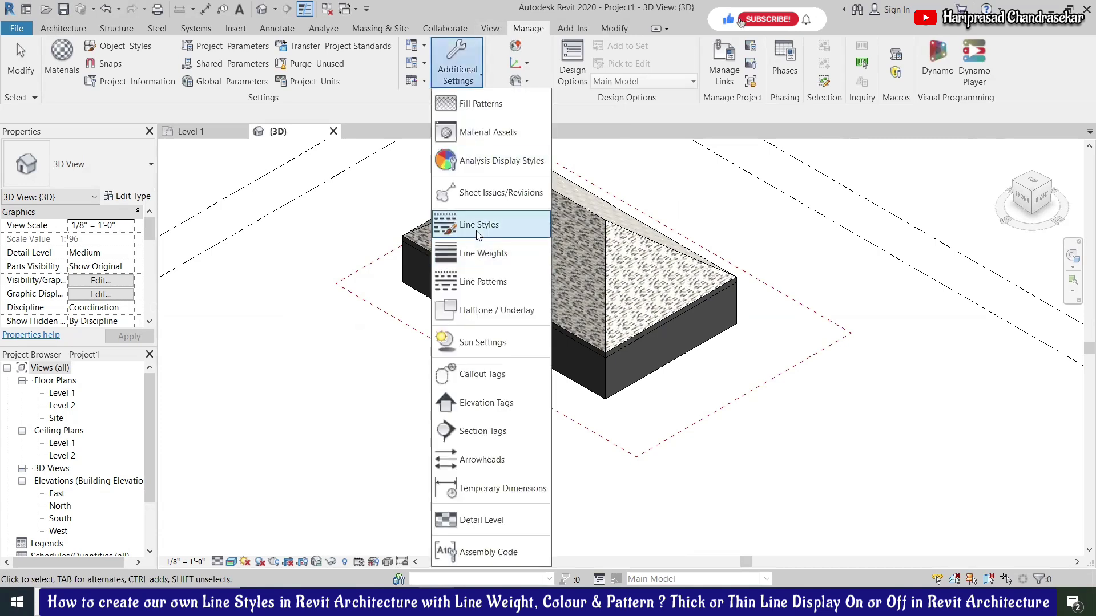
left_click(477, 225)
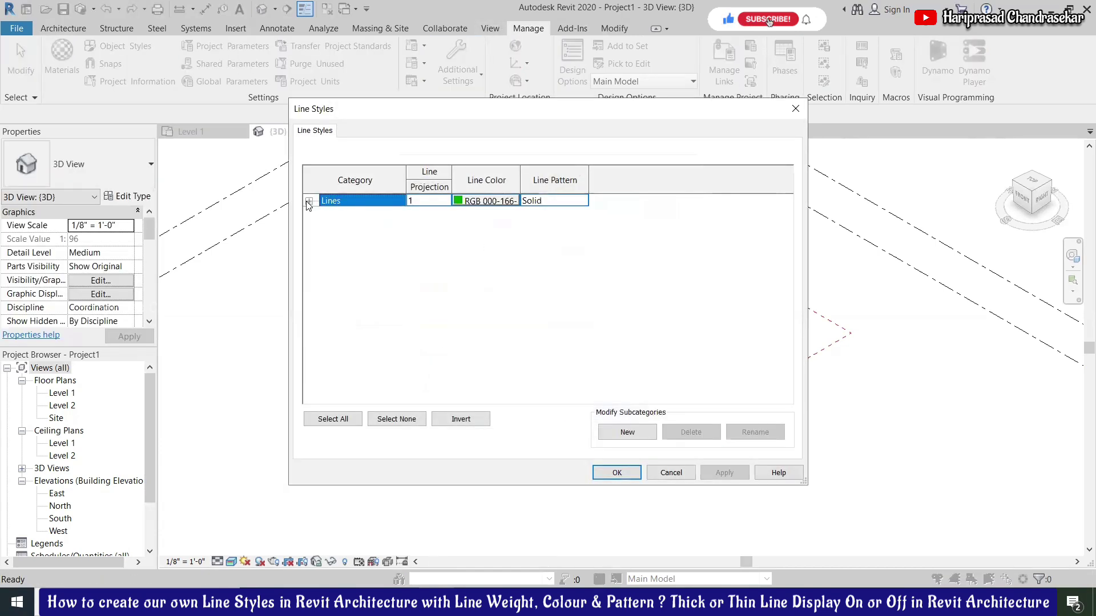
left_click(309, 202)
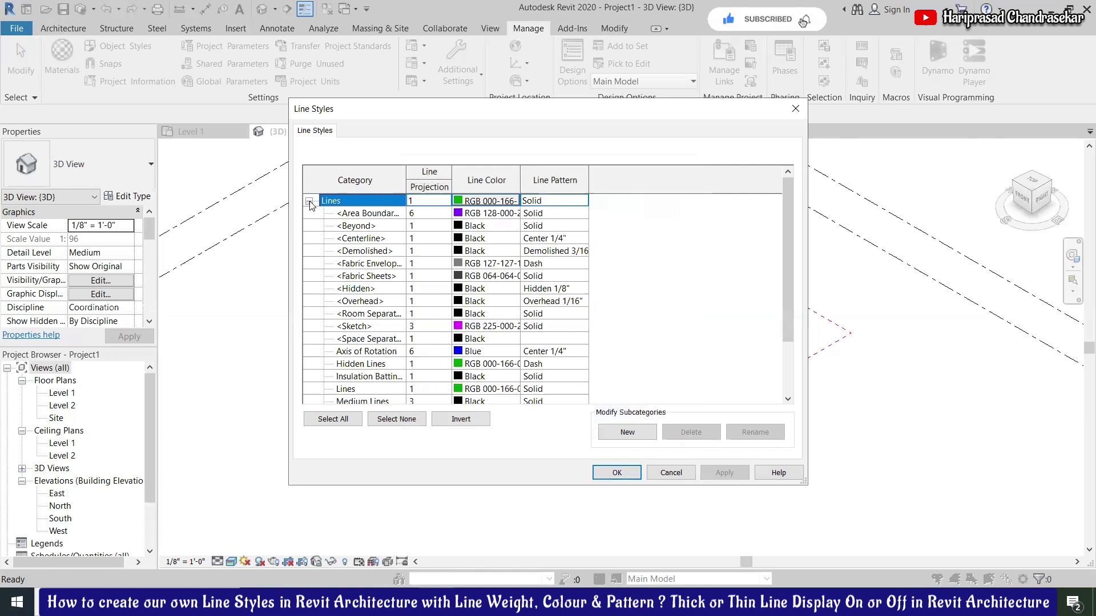
scroll(440, 345, "down", 1)
scroll(437, 360, "up", 1)
scroll(439, 308, "down", 1)
scroll(439, 301, "down", 1)
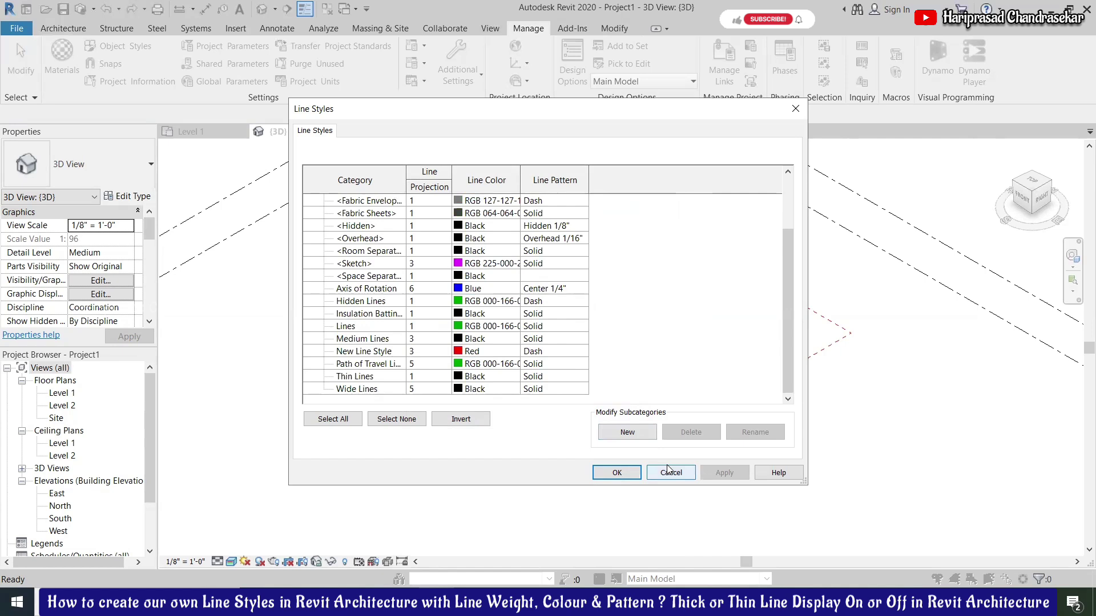
left_click(373, 363)
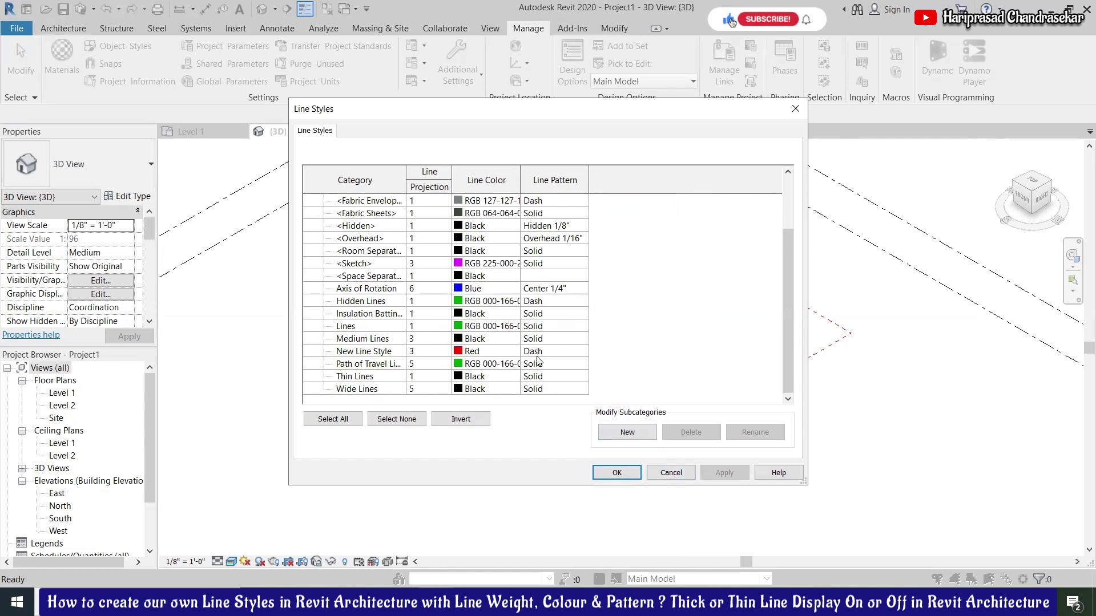
left_click(670, 474)
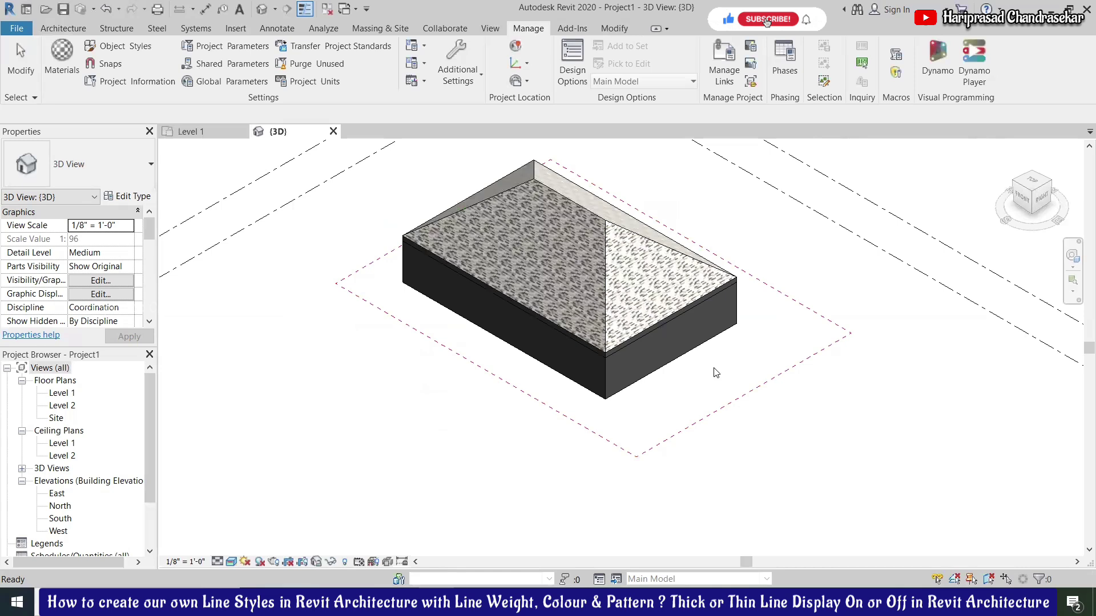
Toggle Thin Lines off so the rectangle shows as thick red dashes.
key("l")
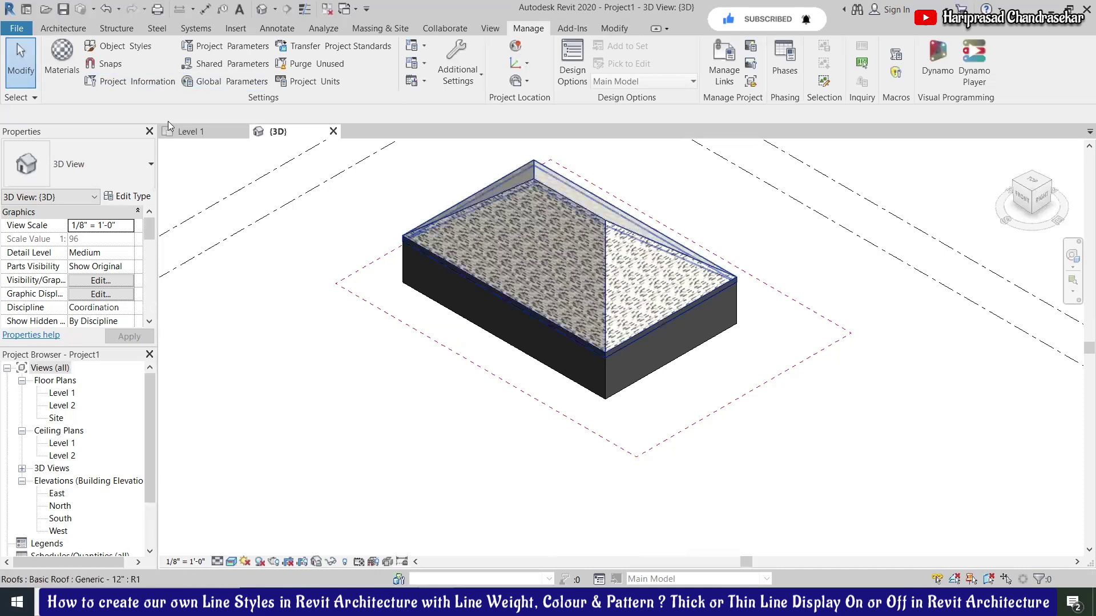
left_click(305, 10)
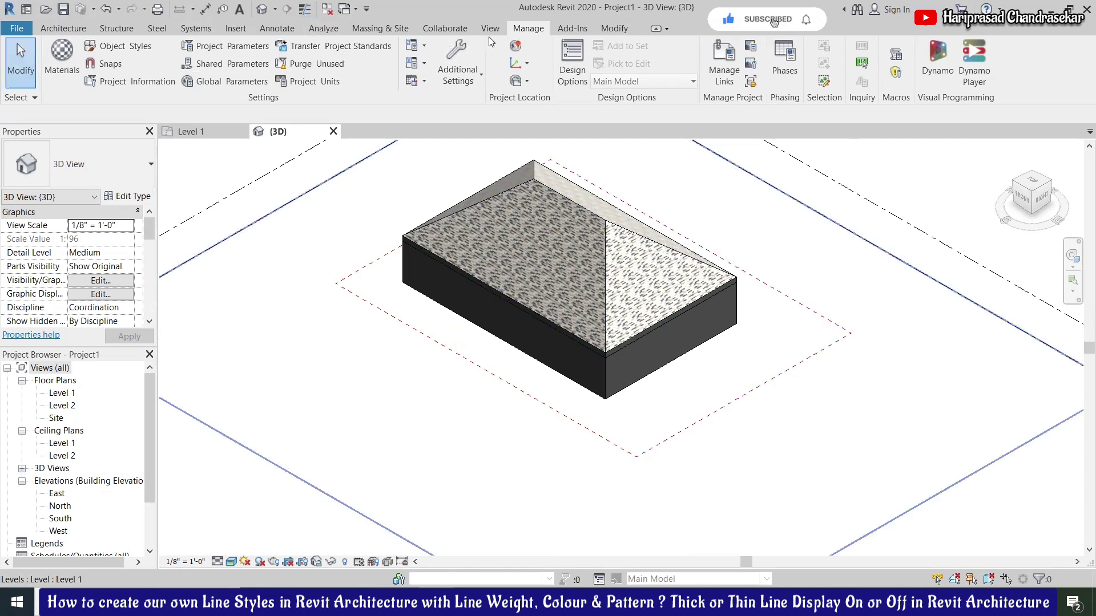
Open Line Weights, review the model line widths per scale, and close it unchanged.
left_click(459, 76)
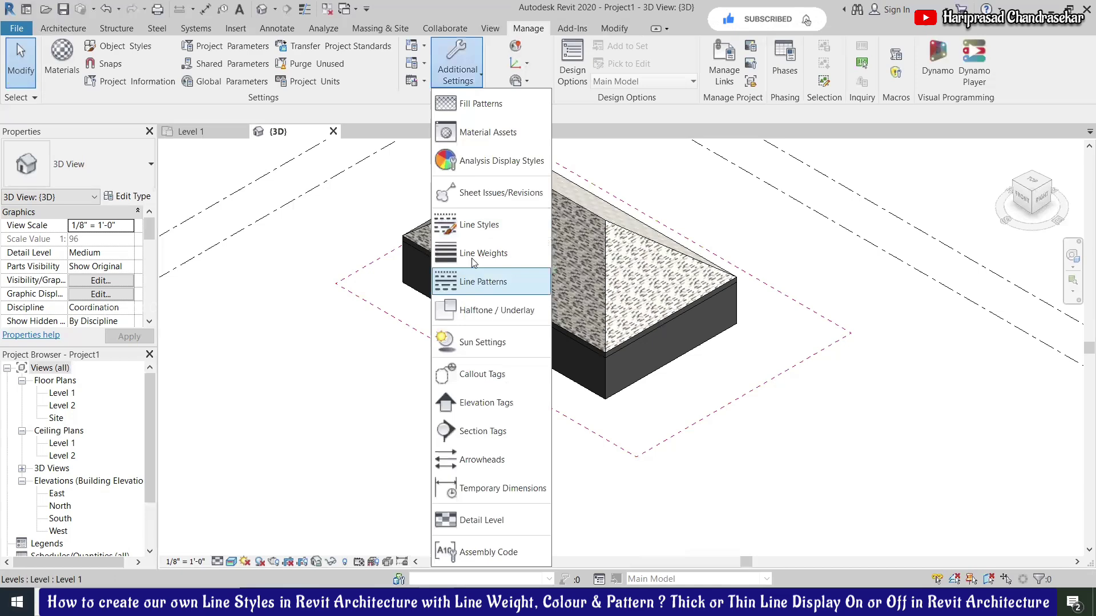
left_click(474, 256)
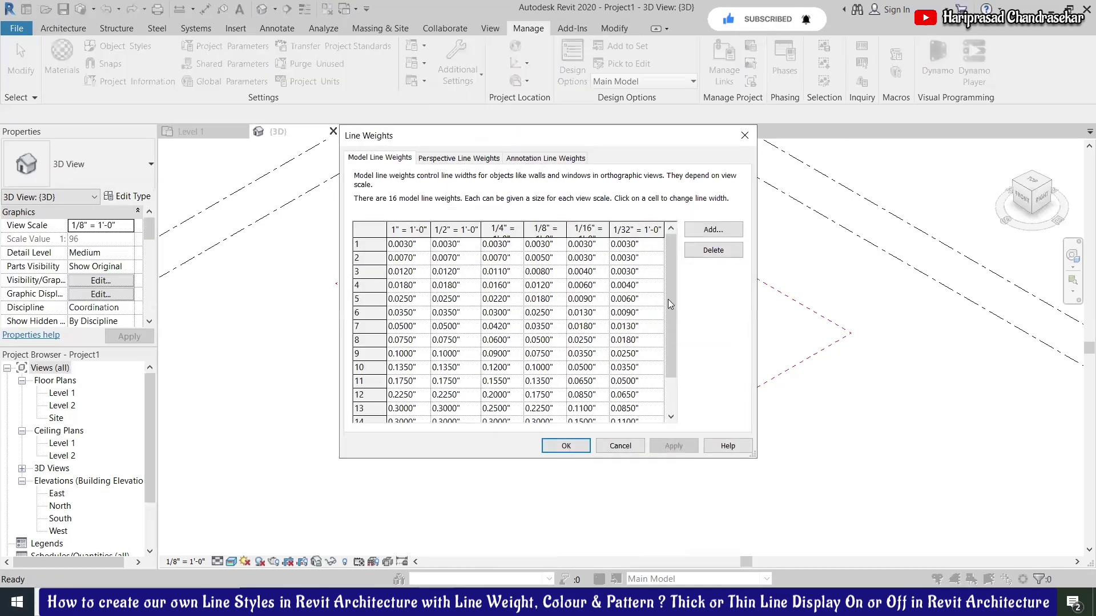
scroll(669, 304, "down", 3)
scroll(649, 334, "up", 3)
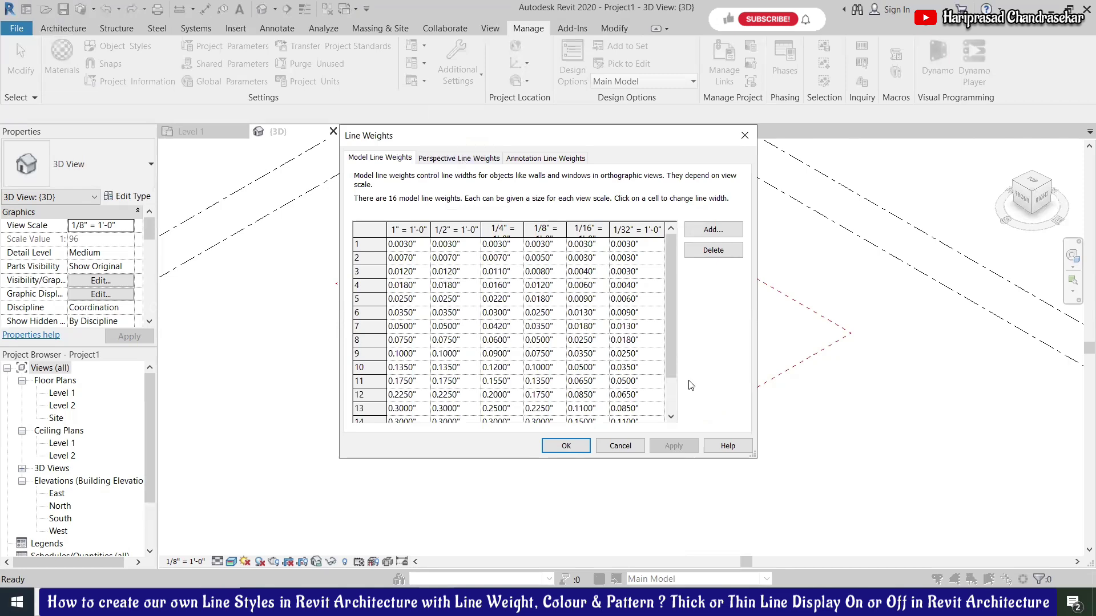
left_click(566, 446)
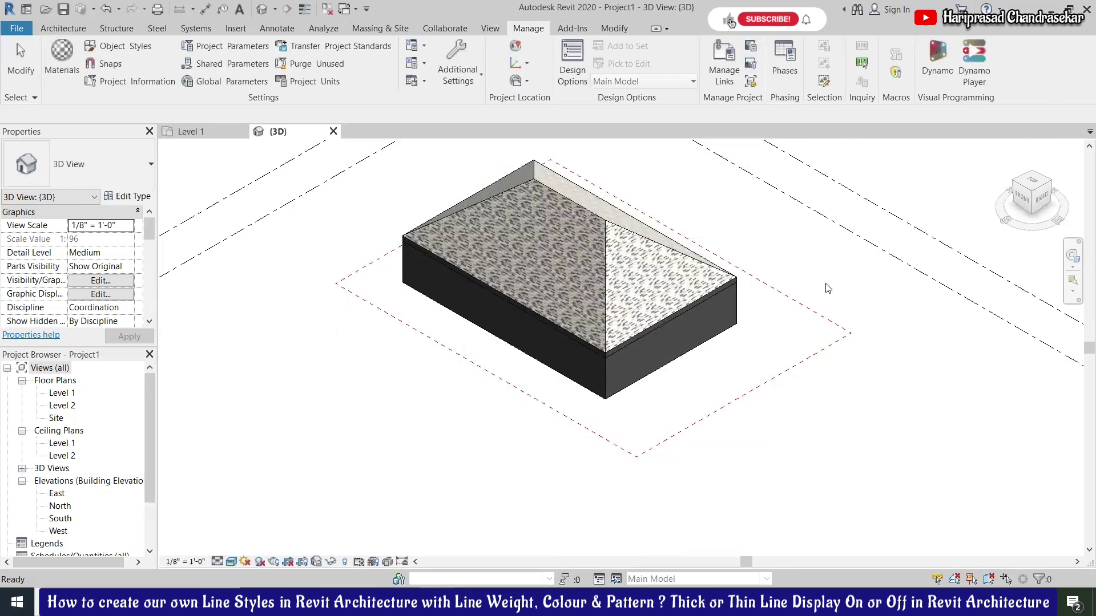
View the building from the ViewCube top, toggle Thin Lines, and reach Additional Settings.
left_click(1023, 181)
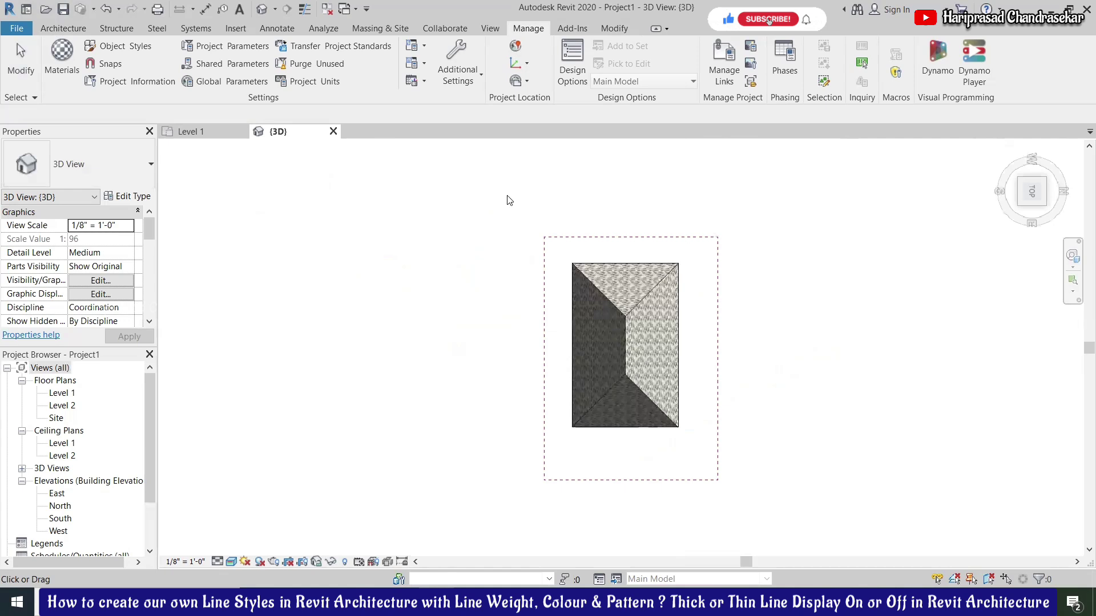
left_click(305, 10)
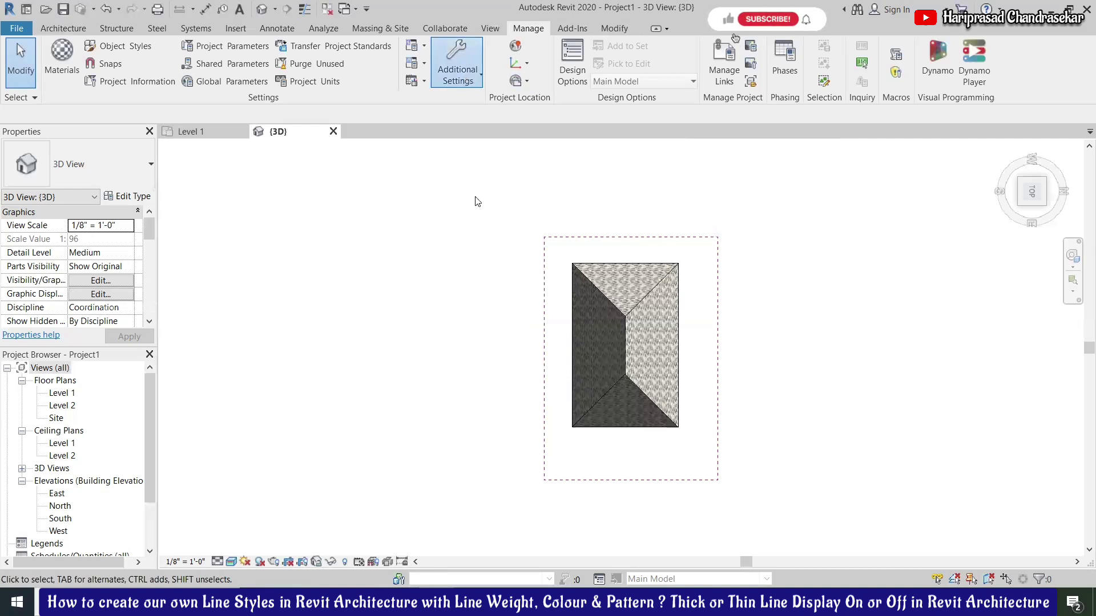
left_click(479, 225)
In Line Styles, set New Line Style's projection line weight to 10 and confirm.
left_click(309, 202)
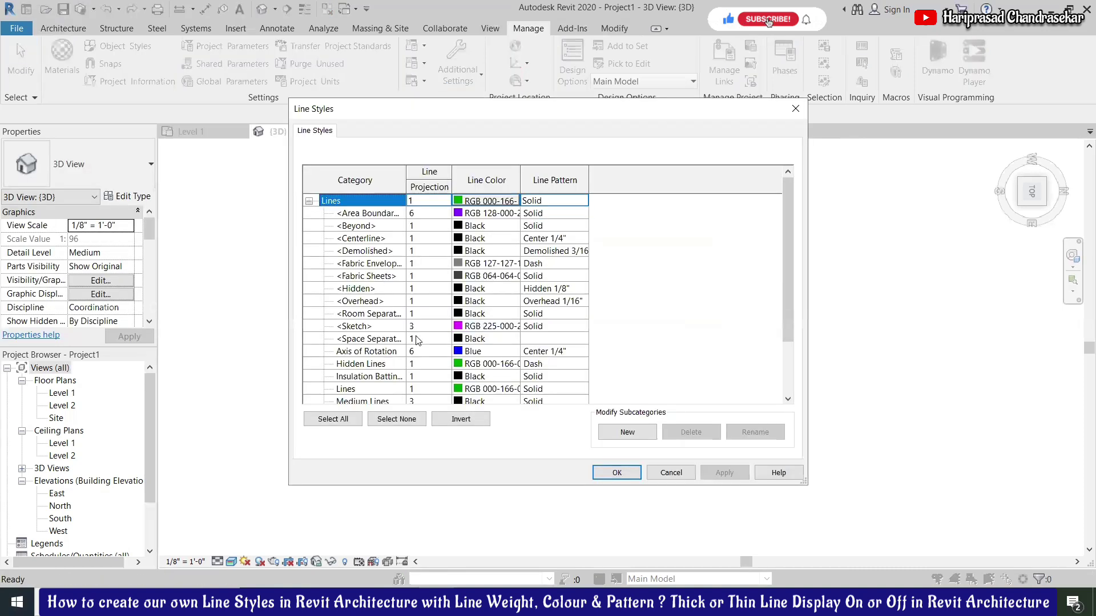
scroll(382, 282, "down", 2)
scroll(419, 343, "down", 2)
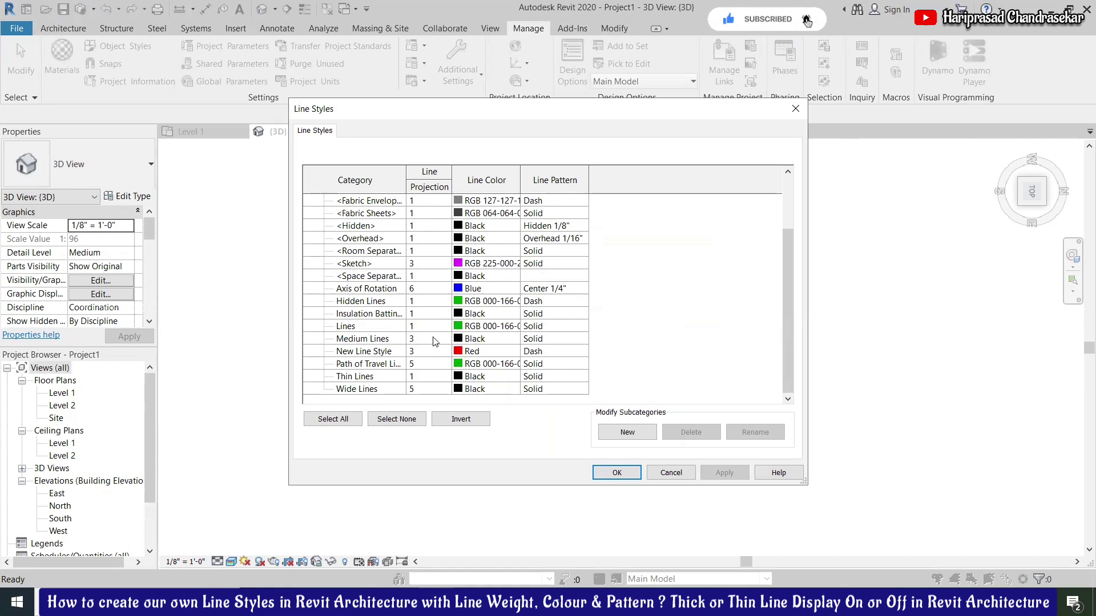
left_click(428, 351)
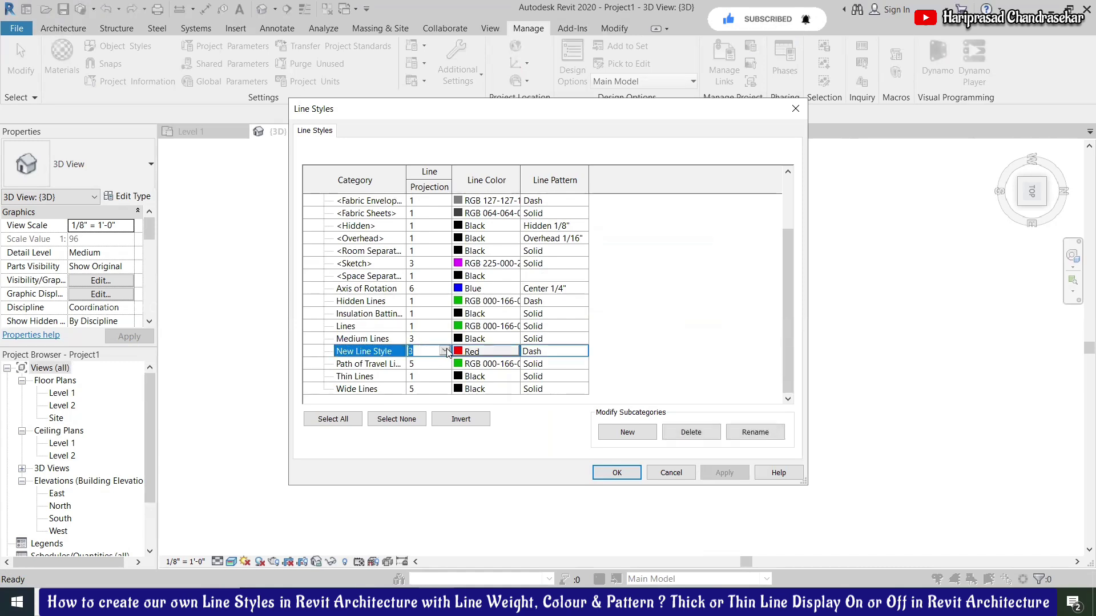
left_click(443, 352)
scroll(429, 403, "down", 3)
scroll(429, 409, "down", 3)
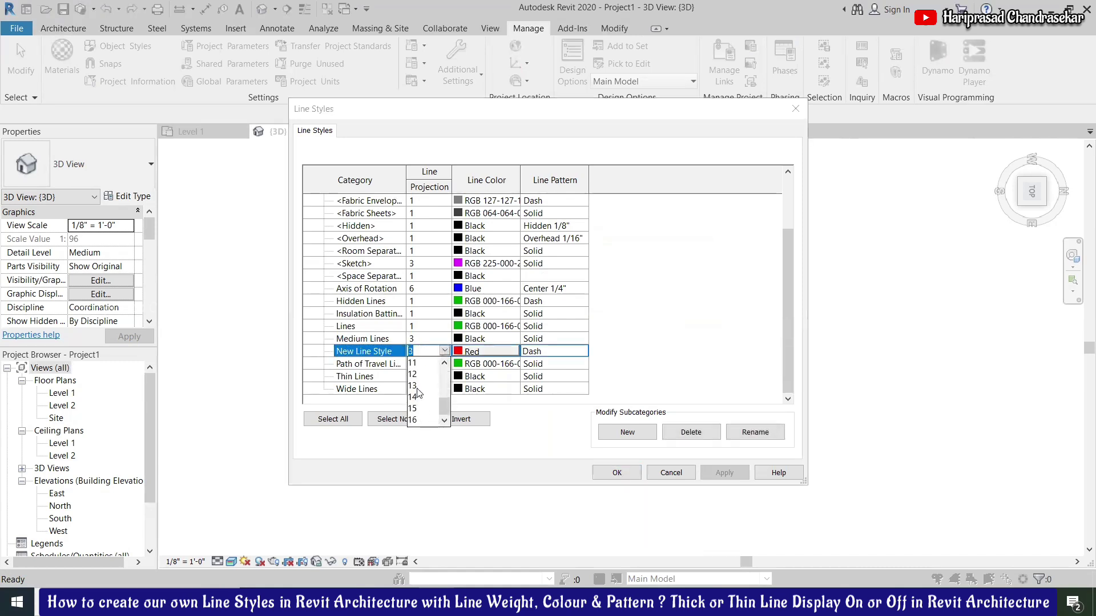
scroll(422, 411, "up", 2)
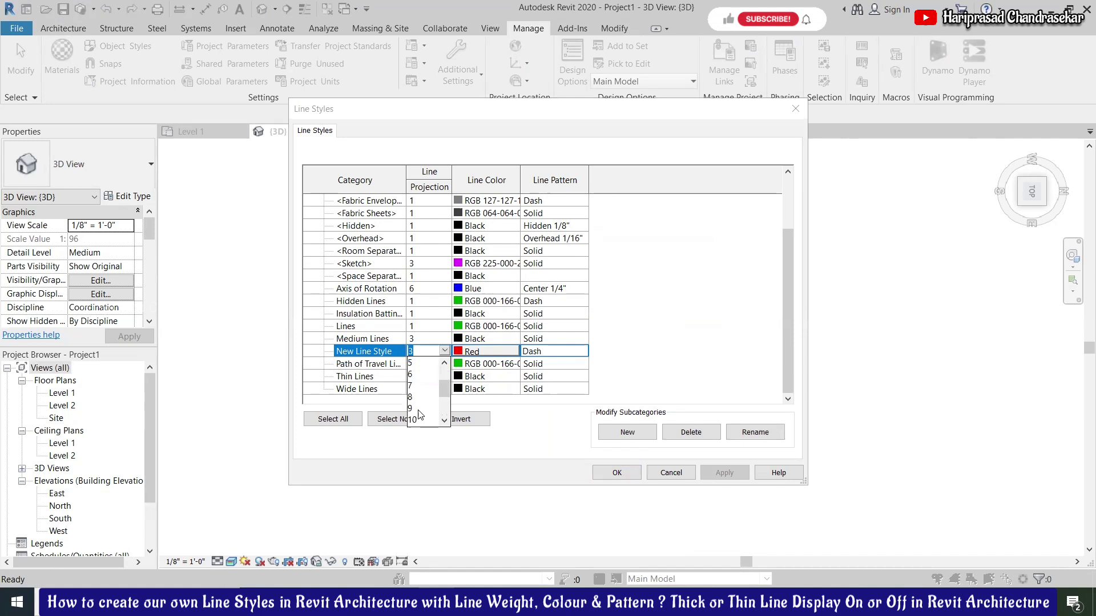
left_click(420, 419)
left_click(619, 472)
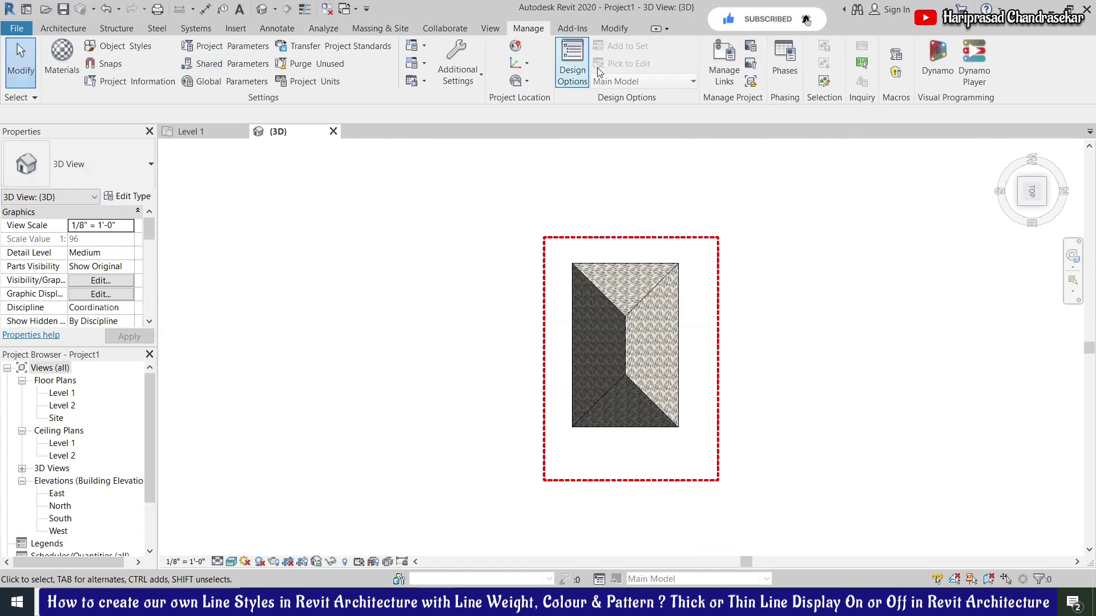
Clear the selection, turn Thin Lines off, and tilt to an isometric ViewCube corner.
key("Escape")
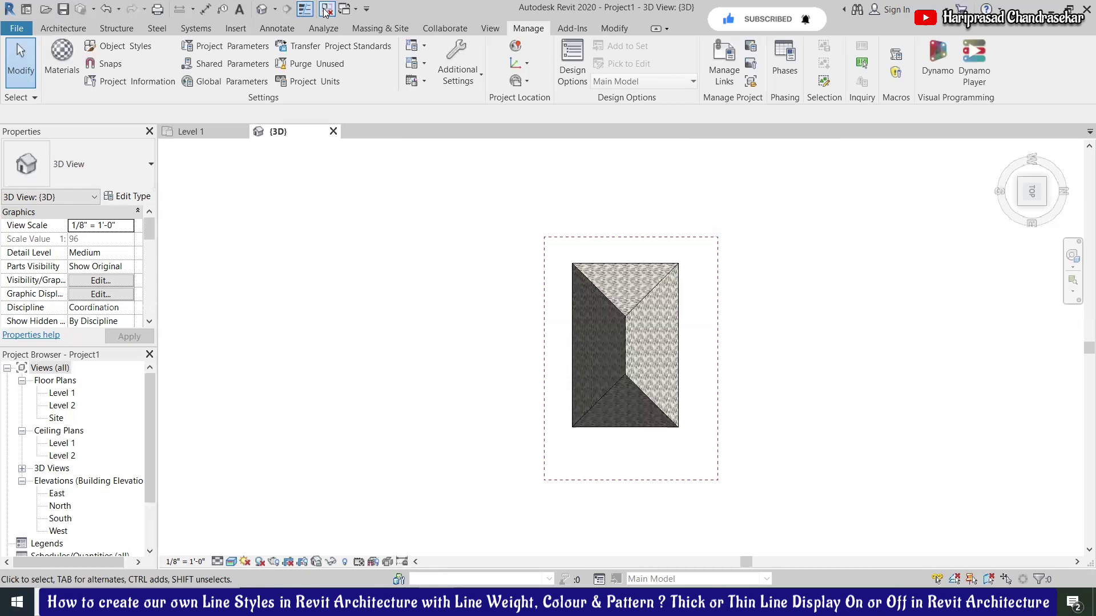
left_click(719, 360)
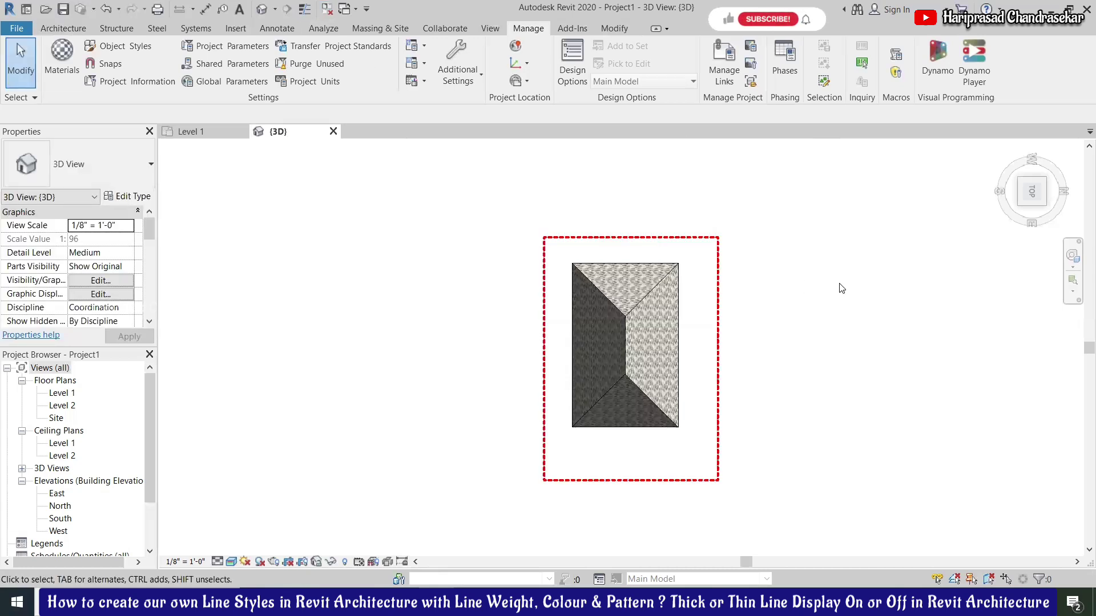
left_click(1021, 208)
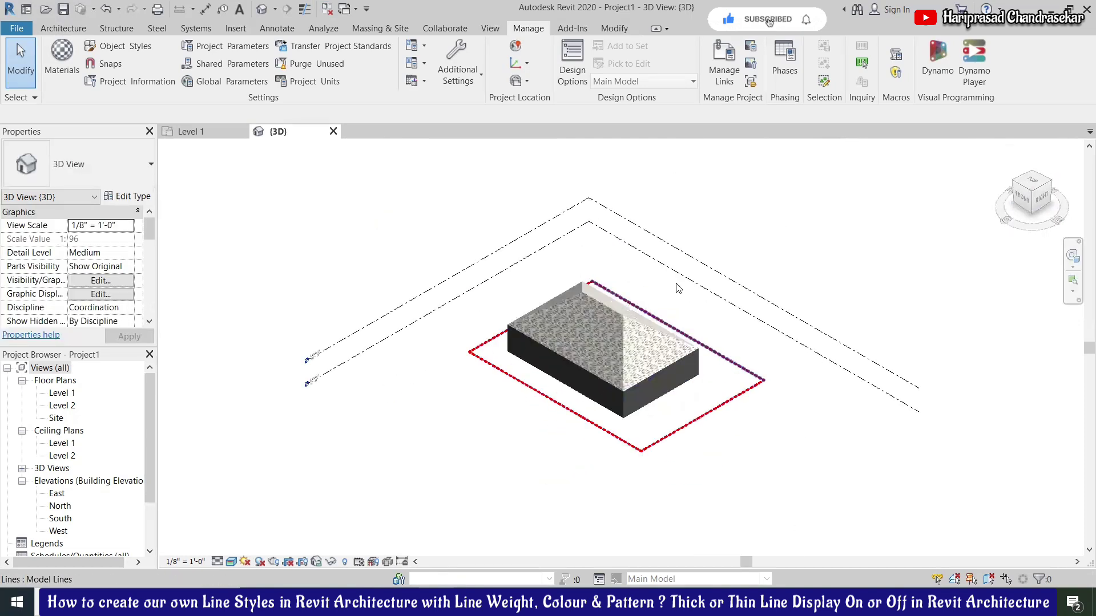
scroll(648, 257, "up", 1)
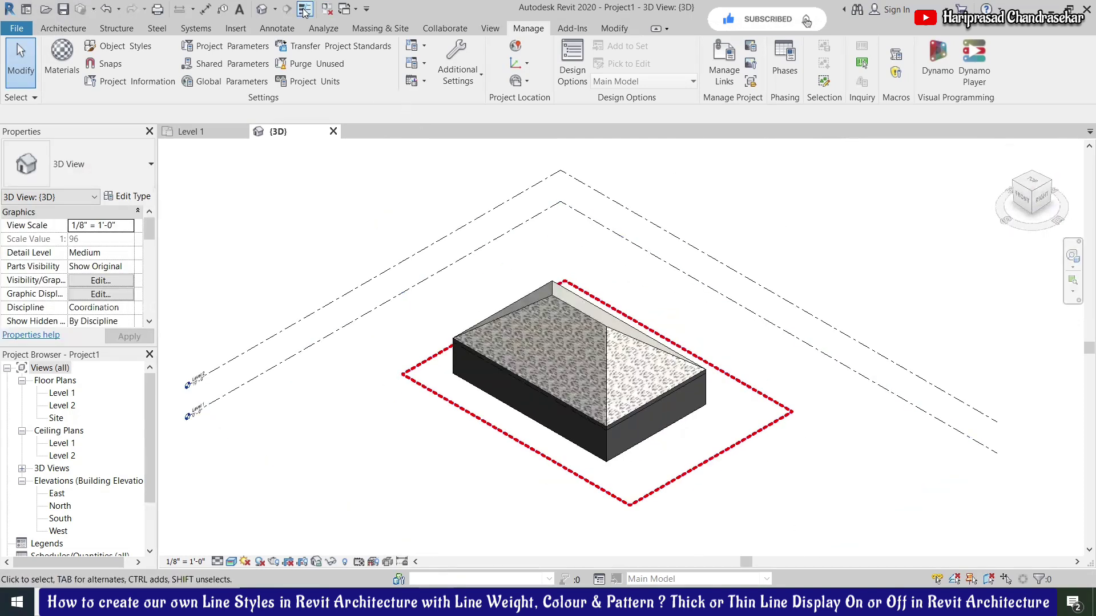